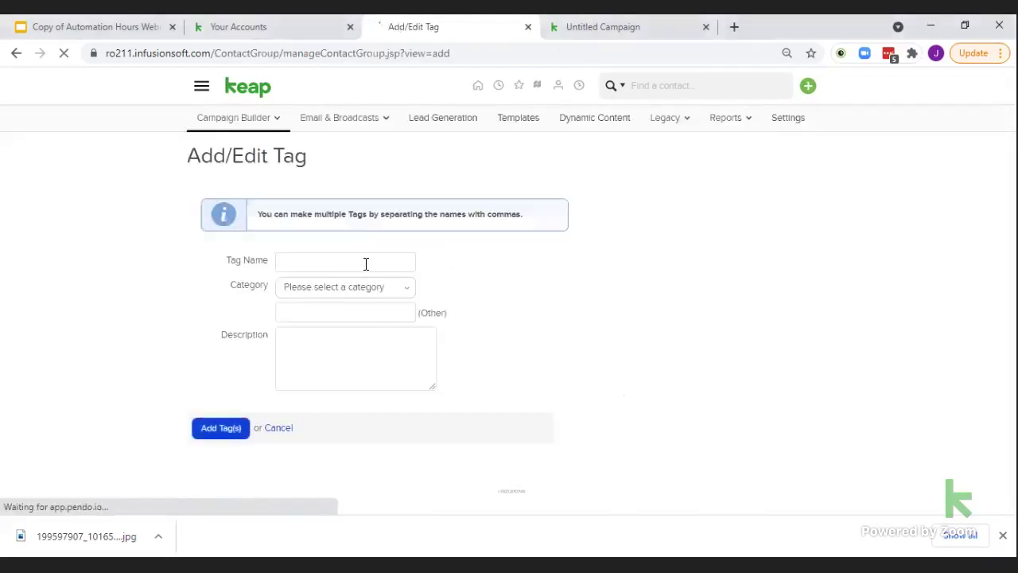
Step: Add new tags with the name text "Event Name - Dallas, Event Name - Chicago Event Name - Pittsburgh"
{"action": "left_click", "coordinate": [365, 265]}
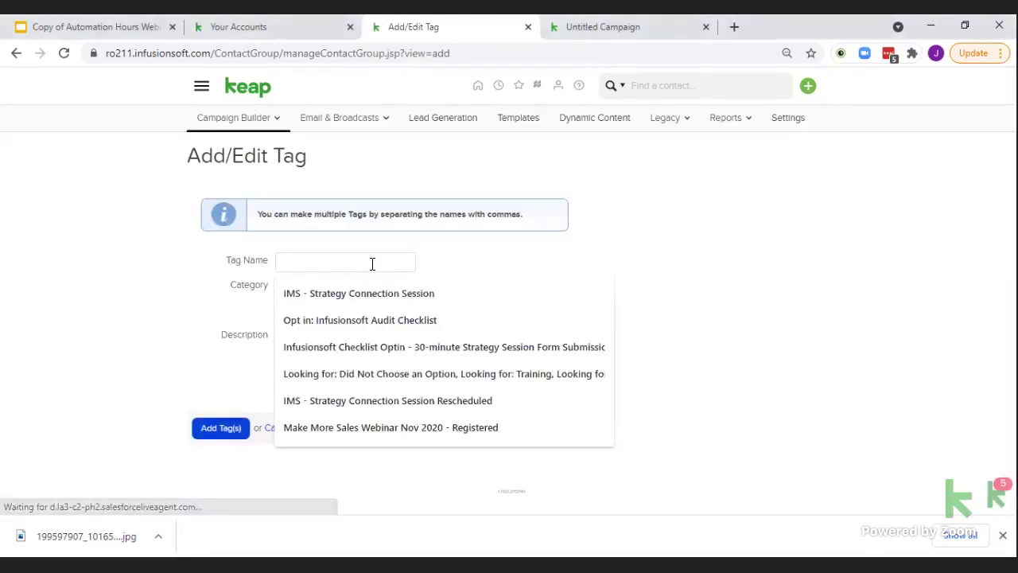
{"action": "type", "text": "Event Name"}
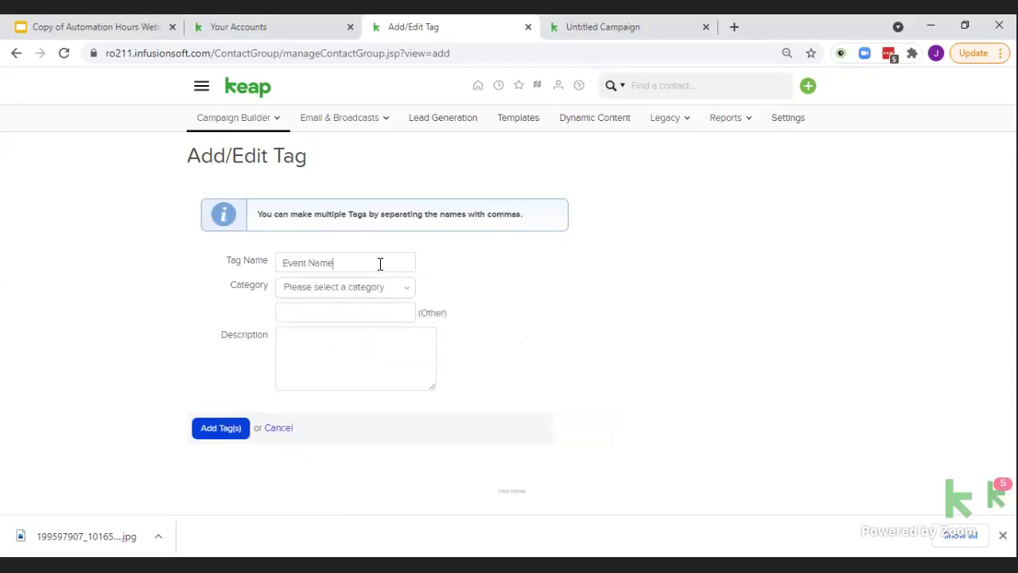
{"action": "type", "text": " - Dallas"}
{"action": "type", "text": ", Event Name "}
{"action": "type", "text": "- Chic"}
{"action": "type", "text": "ago Ev"}
{"action": "type", "text": "ent Name - "}
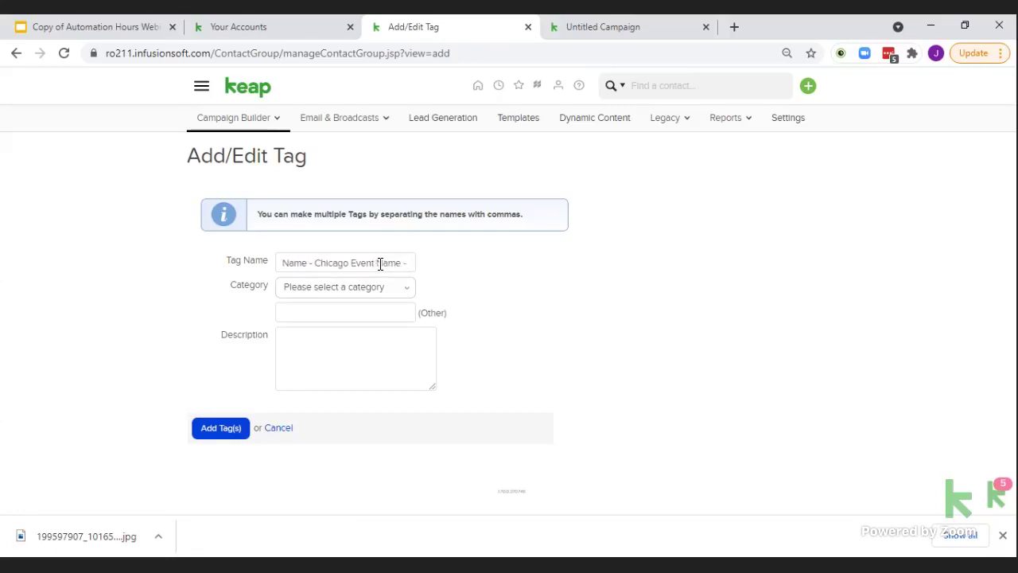
{"action": "type", "text": "Pittsburgh"}
{"action": "left_click", "coordinate": [212, 437]}
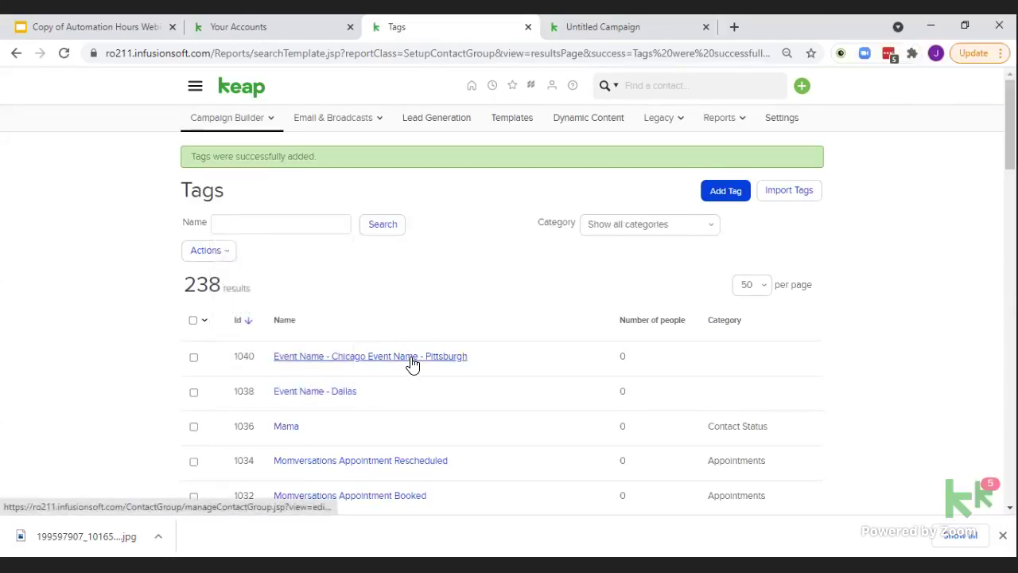
Step: Try to split the combined Chicago and Pittsburgh tag by inserting a comma after Chicago in its name, and return to the tag list
{"action": "right_click", "coordinate": [436, 355]}
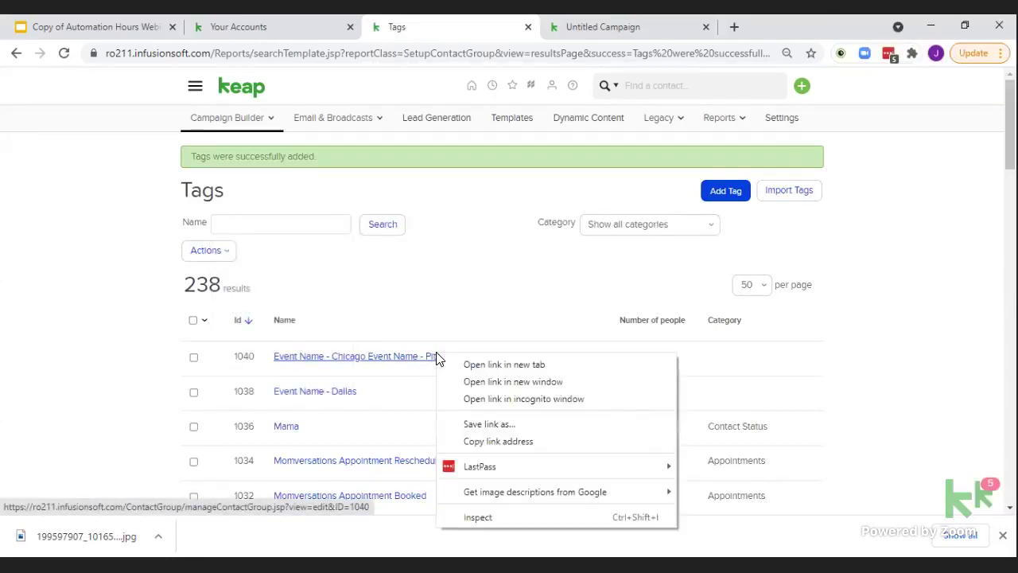
{"action": "left_click", "coordinate": [497, 363]}
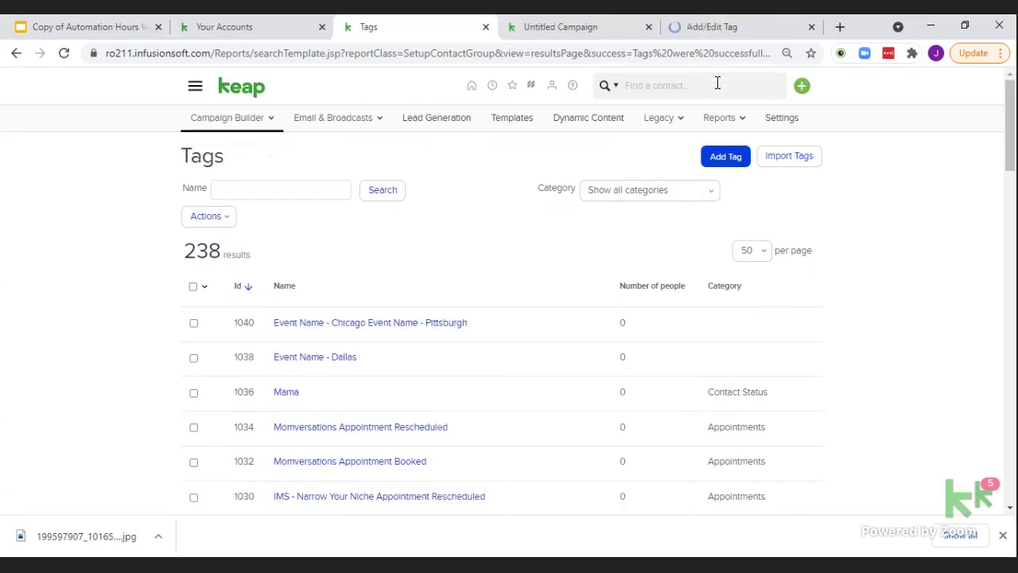
{"action": "left_click", "coordinate": [357, 326]}
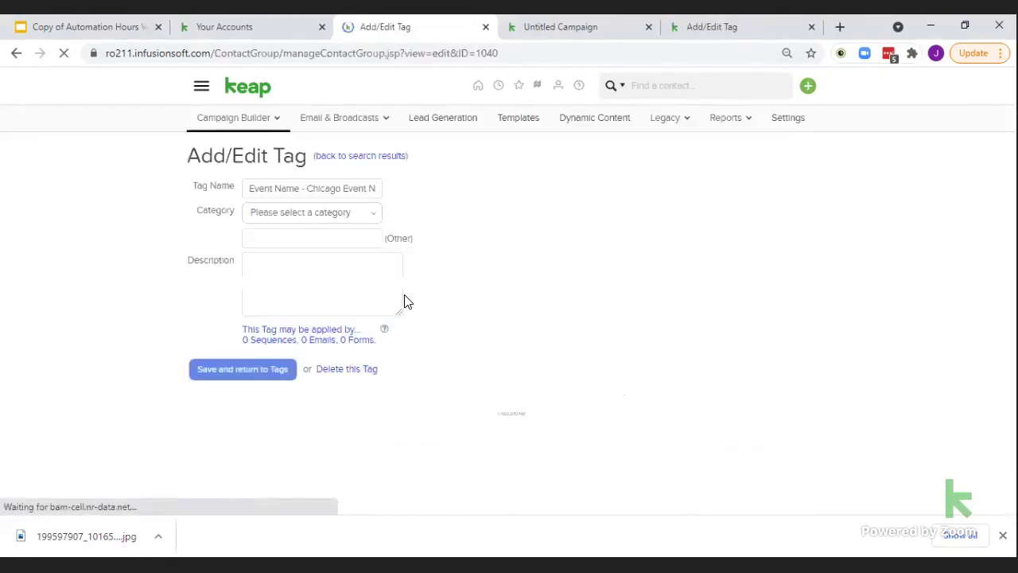
{"action": "left_click", "coordinate": [364, 190]}
{"action": "key", "text": "Right"}
{"action": "key", "text": "Right"}
{"action": "key", "text": "Right"}
{"action": "key", "text": "Right"}
{"action": "key", "text": "Right"}
{"action": "key", "text": "Right"}
{"action": "key", "text": "Right"}
{"action": "key", "text": "Right"}
{"action": "key", "text": "Right"}
{"action": "key", "text": "Right"}
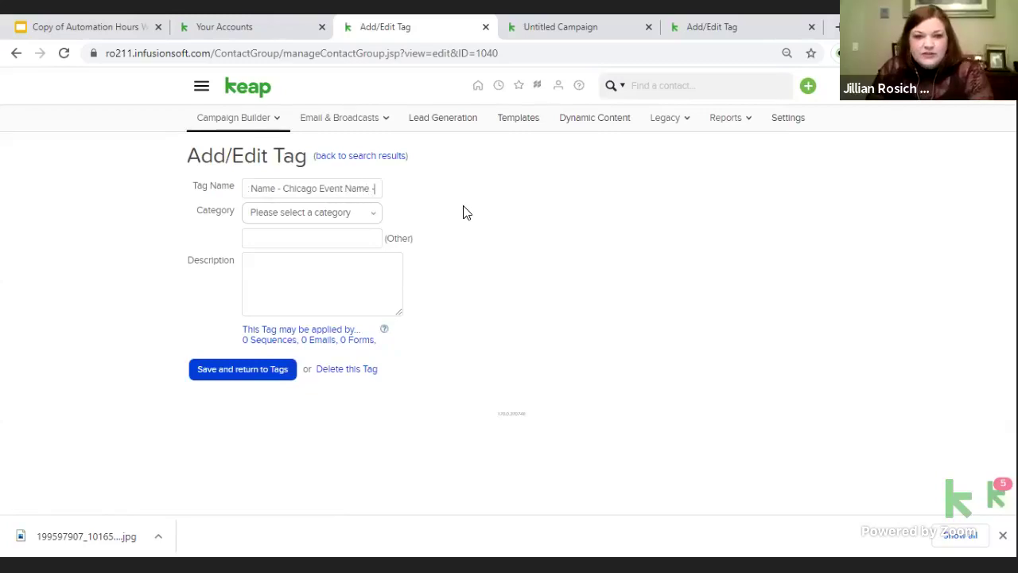
{"action": "key", "text": "Right"}
{"action": "key", "text": "Right"}
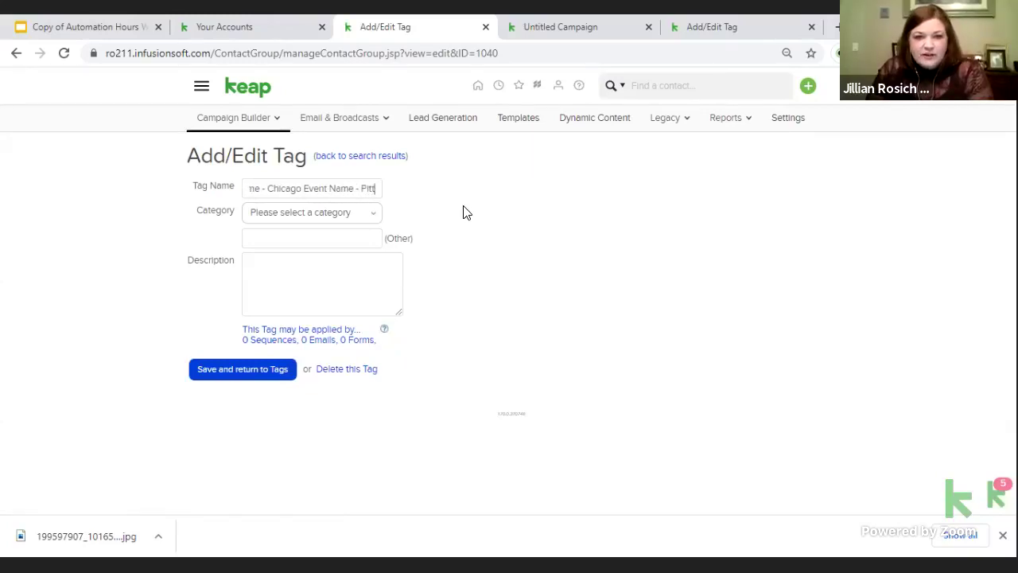
{"action": "left_click", "coordinate": [300, 188]}
{"action": "type", "text": ","}
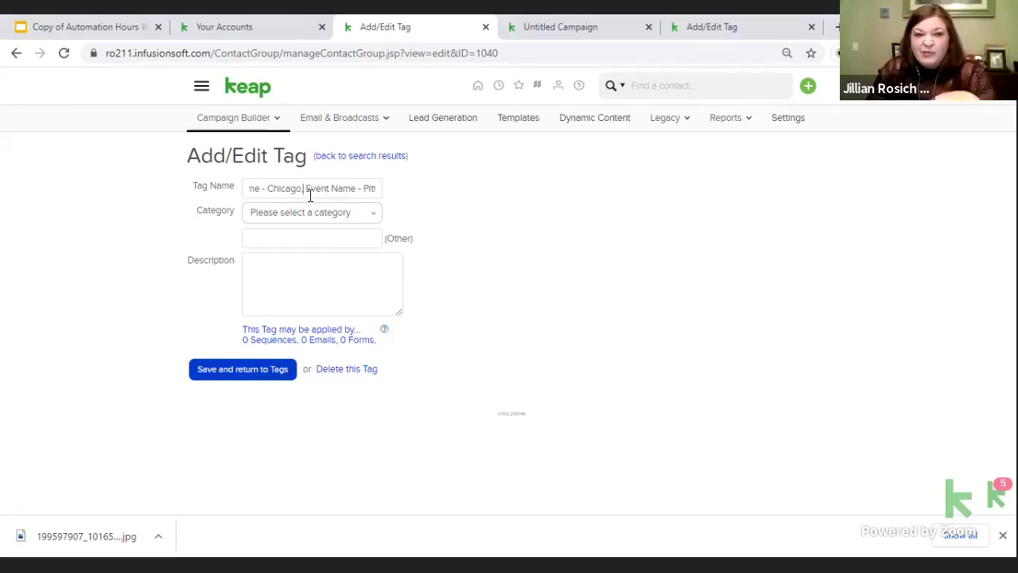
{"action": "left_click", "coordinate": [262, 369]}
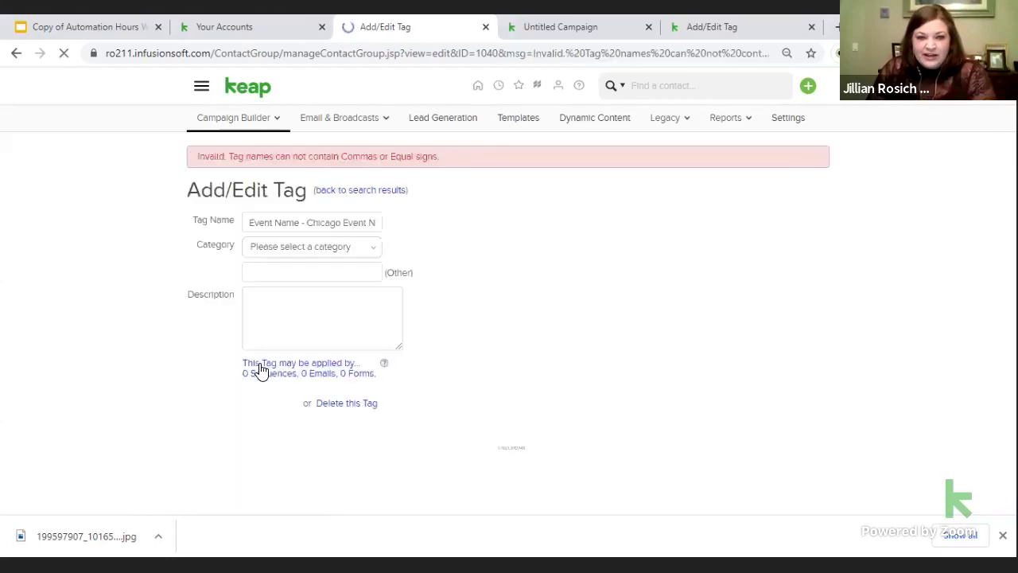
{"action": "left_click", "coordinate": [388, 192]}
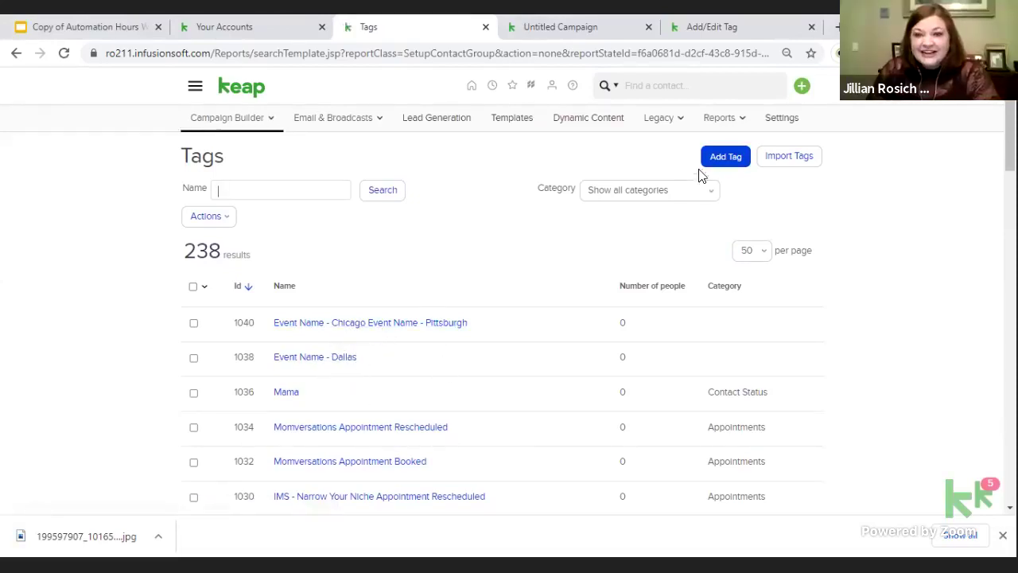
Step: Copy the full name of the combined Chicago and Pittsburgh tag and delete that tag
{"action": "left_click", "coordinate": [350, 324]}
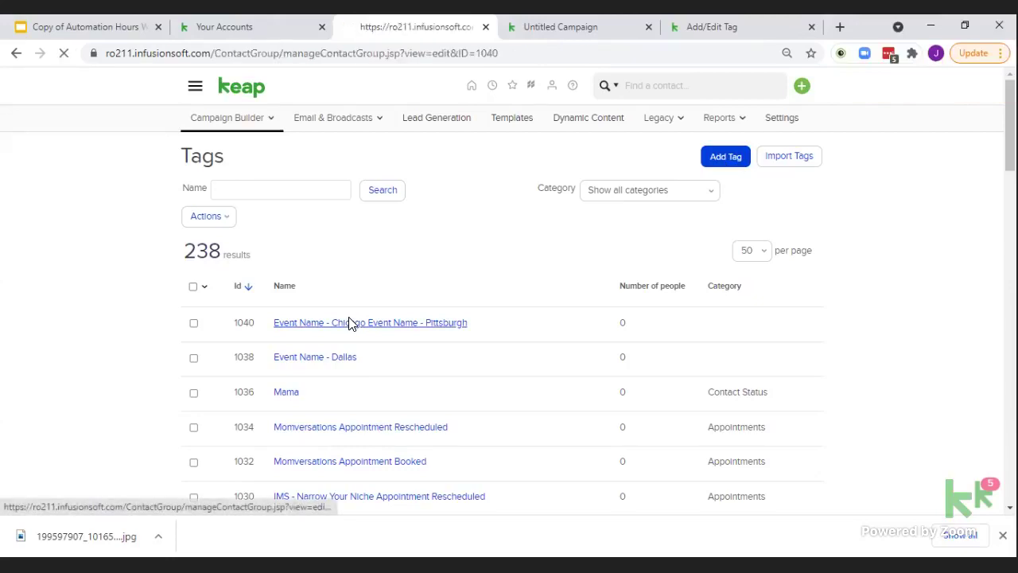
{"action": "left_click_drag", "start_coordinate": [252, 190], "coordinate": [501, 206]}
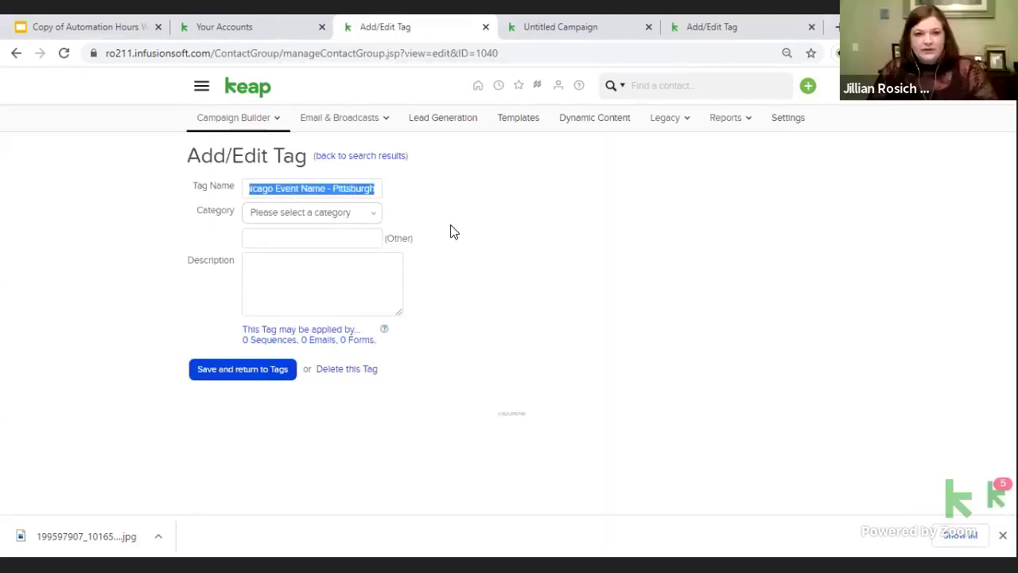
{"action": "left_click", "coordinate": [326, 370]}
{"action": "left_click", "coordinate": [596, 262]}
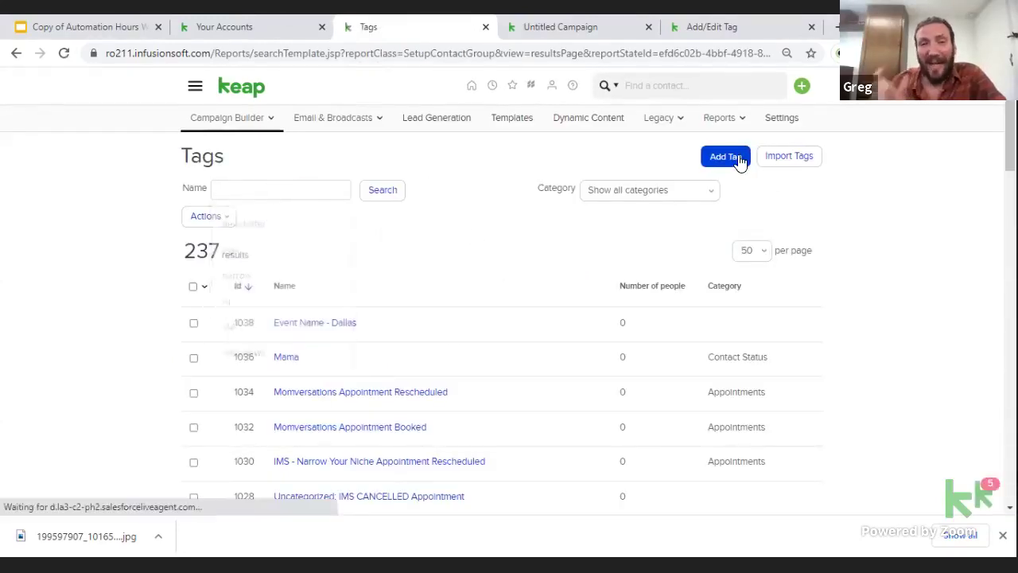
Step: Add the tags "Event Name - Chicago" and "Event Name - Pittsburgh" together, separating the pasted names with a comma
{"action": "left_click", "coordinate": [740, 159]}
{"action": "left_click", "coordinate": [342, 264]}
{"action": "type", "text": "Chicago Event Name - Pittsburgh"}
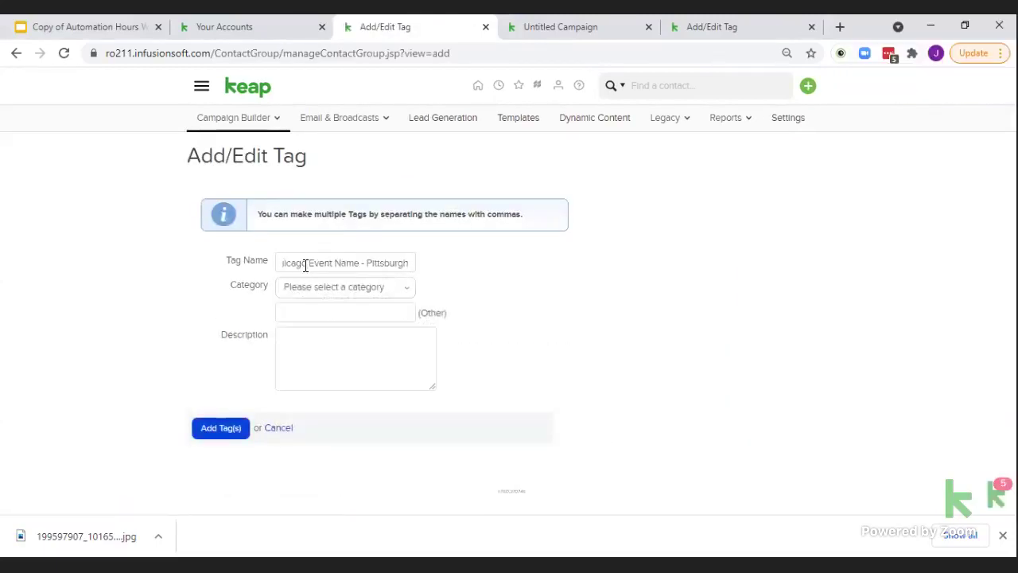
{"action": "left_click", "coordinate": [243, 430]}
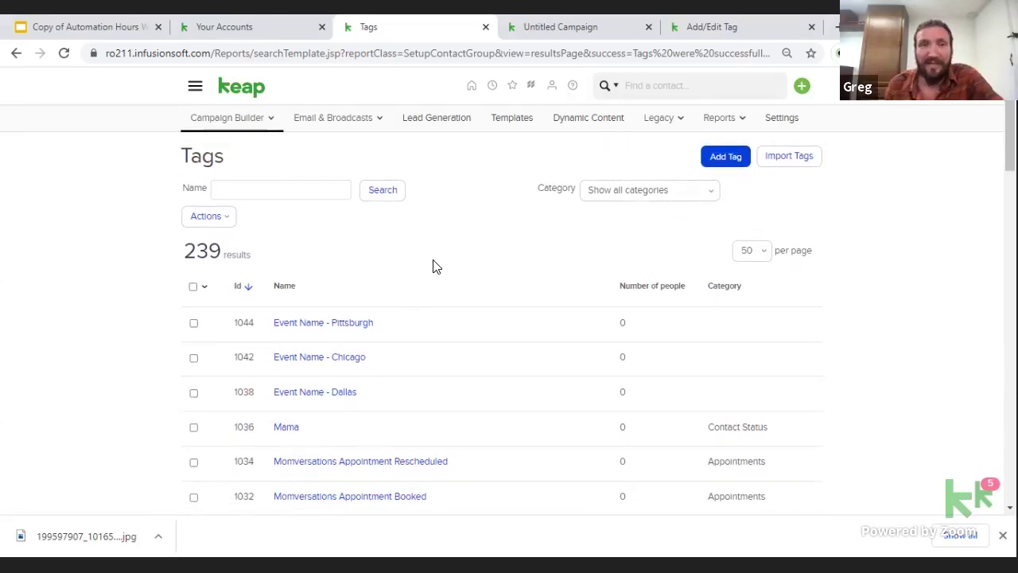
Step: Open a blank form for adding another tag
{"action": "left_click", "coordinate": [724, 156]}
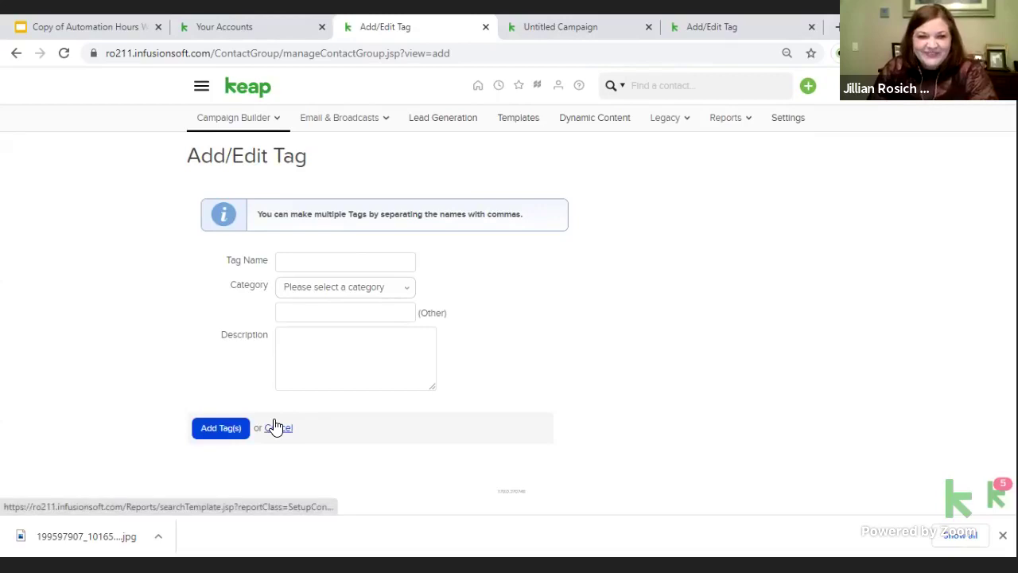
{"action": "left_click", "coordinate": [327, 348]}
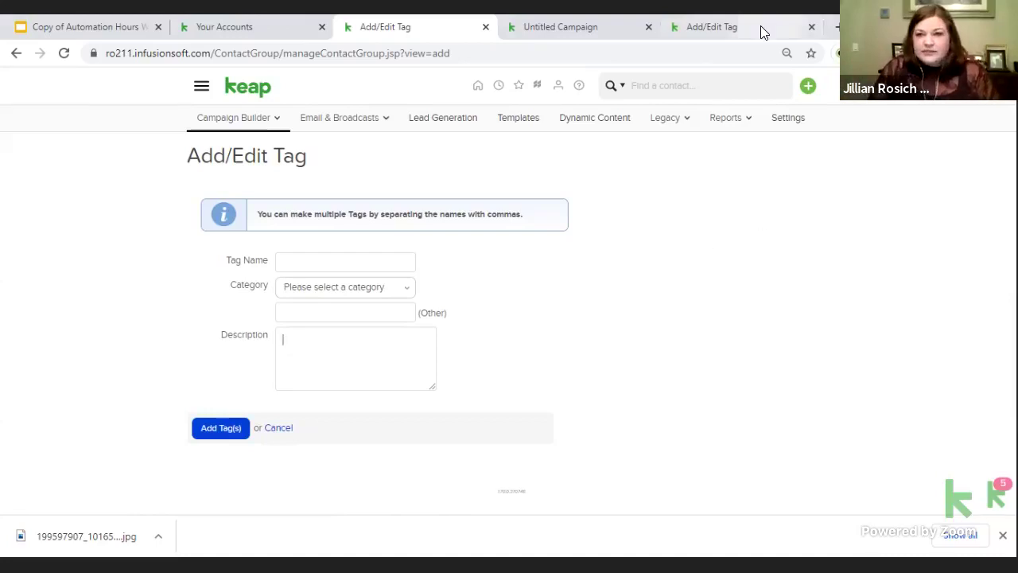
Step: In the Keap Max Classic Training campaign, place two Tag applied goals and connect both to a new sequence
{"action": "left_click", "coordinate": [585, 28]}
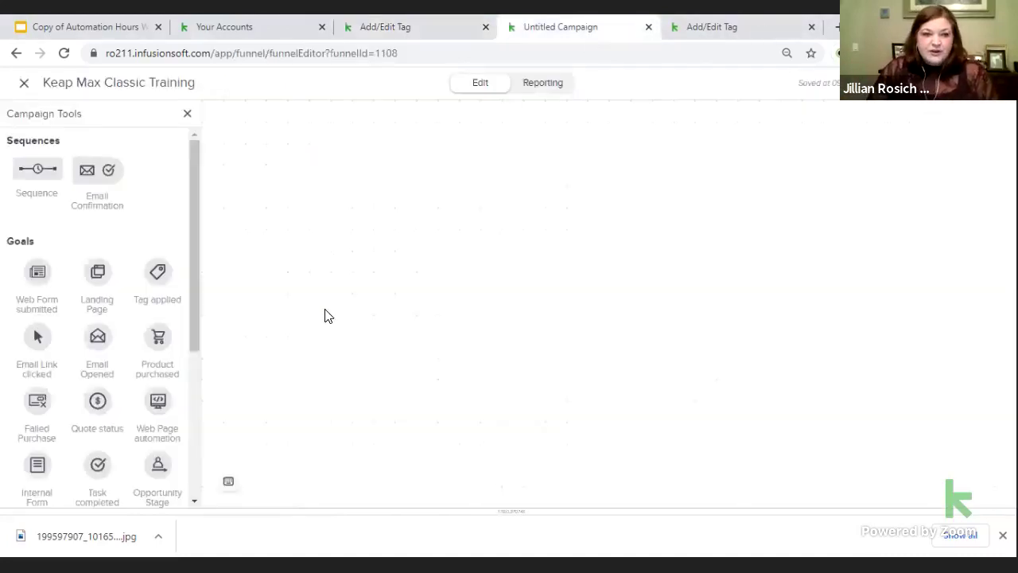
{"action": "left_click_drag", "start_coordinate": [156, 271], "coordinate": [229, 184]}
{"action": "left_click_drag", "start_coordinate": [157, 271], "coordinate": [244, 294]}
{"action": "left_click", "coordinate": [373, 236]}
{"action": "left_click_drag", "start_coordinate": [37, 170], "coordinate": [374, 208]}
{"action": "left_click_drag", "start_coordinate": [268, 206], "coordinate": [354, 229]}
{"action": "left_click_drag", "start_coordinate": [271, 293], "coordinate": [423, 191]}
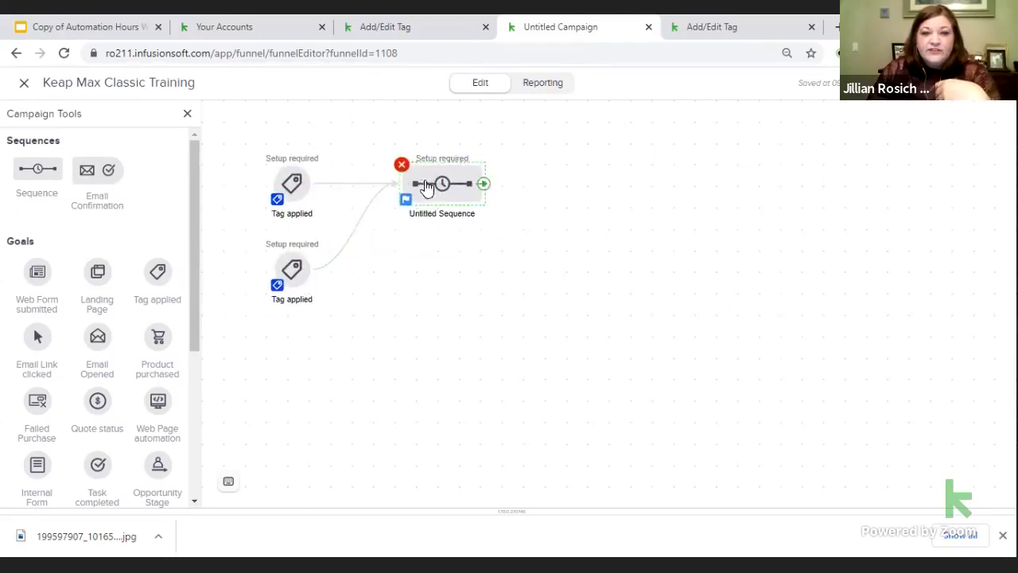
Step: Add a third, unconnected Tag applied goal below the two connected goals
{"action": "mouse_move", "coordinate": [462, 199]}
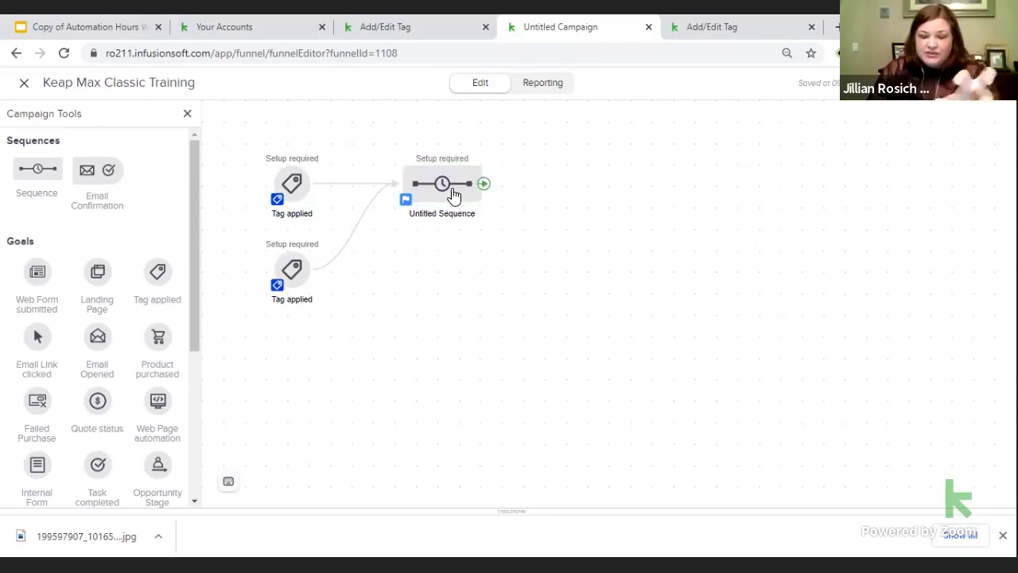
{"action": "left_click_drag", "start_coordinate": [157, 275], "coordinate": [294, 364]}
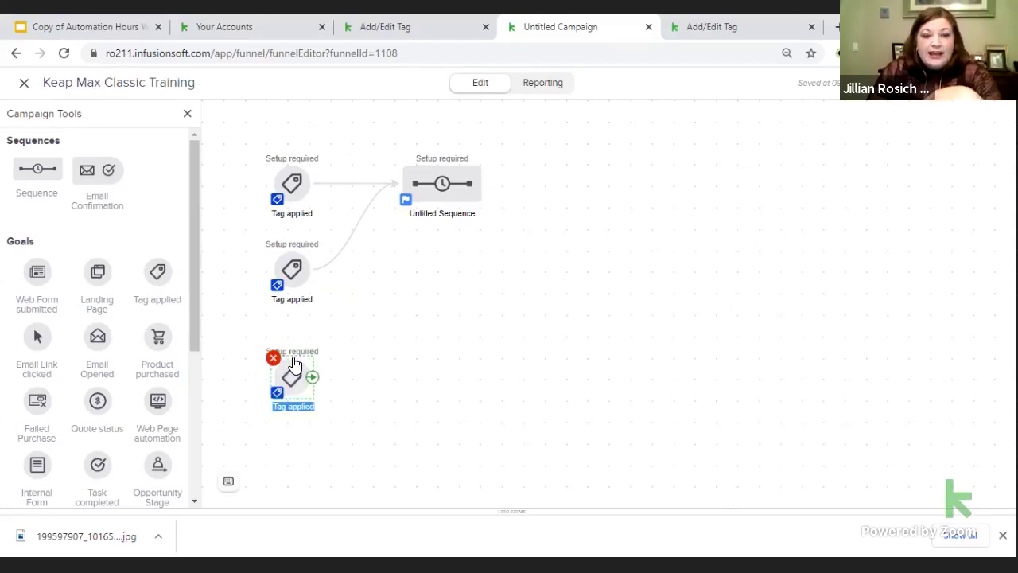
{"action": "left_click", "coordinate": [434, 352]}
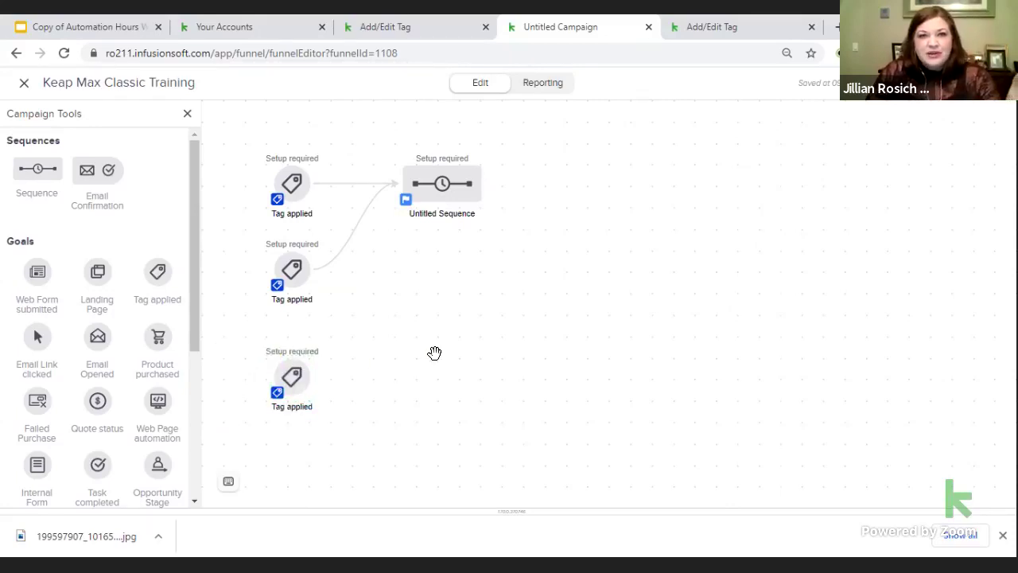
Step: Examine the tag and tag category options in the unconnected Tag applied goal's configuration, and close it without saving
{"action": "left_click", "coordinate": [294, 389]}
{"action": "right_click", "coordinate": [293, 389]}
{"action": "left_click", "coordinate": [489, 308]}
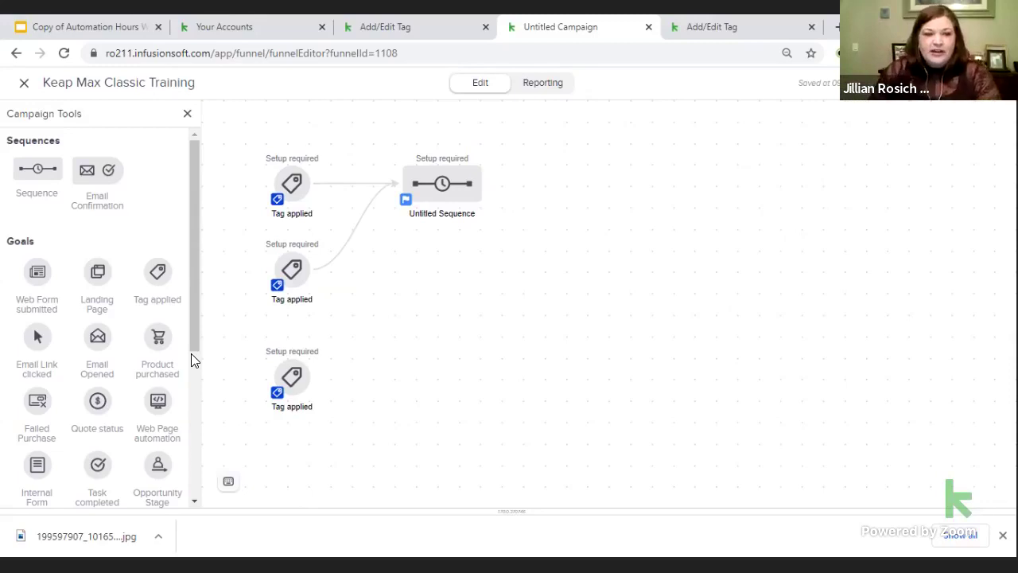
{"action": "right_click", "coordinate": [295, 380]}
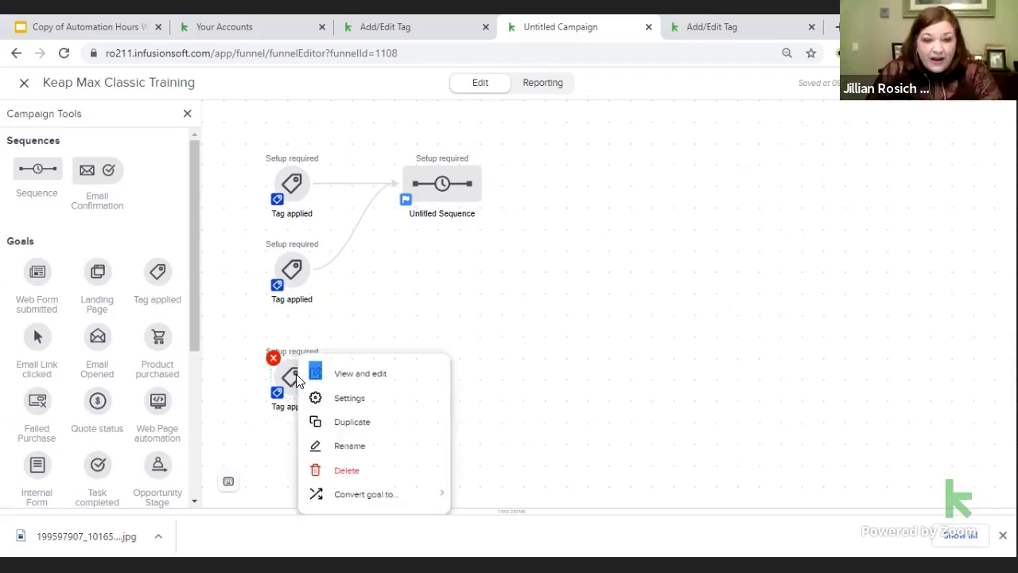
{"action": "left_click", "coordinate": [337, 375]}
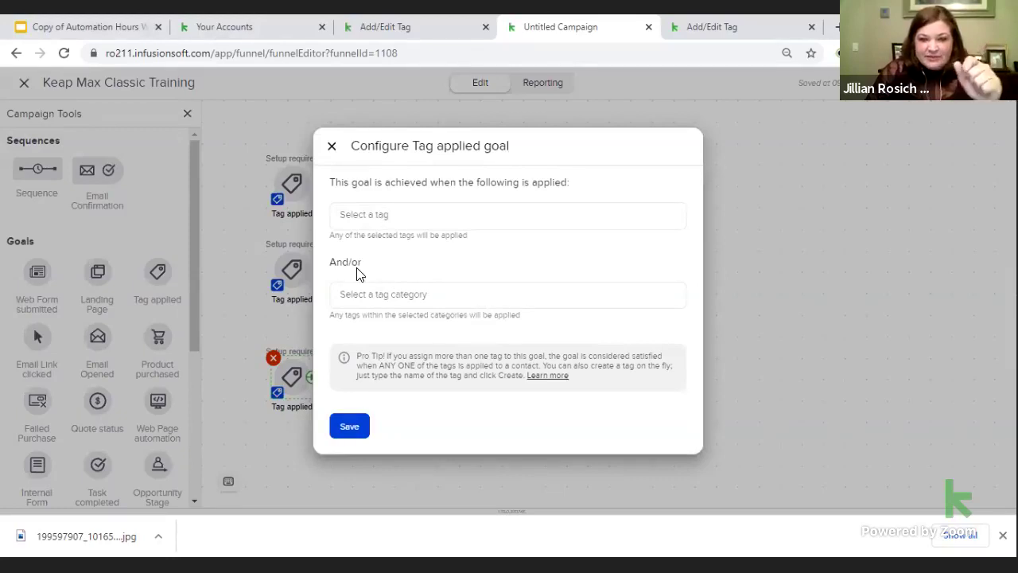
{"action": "left_click", "coordinate": [332, 149]}
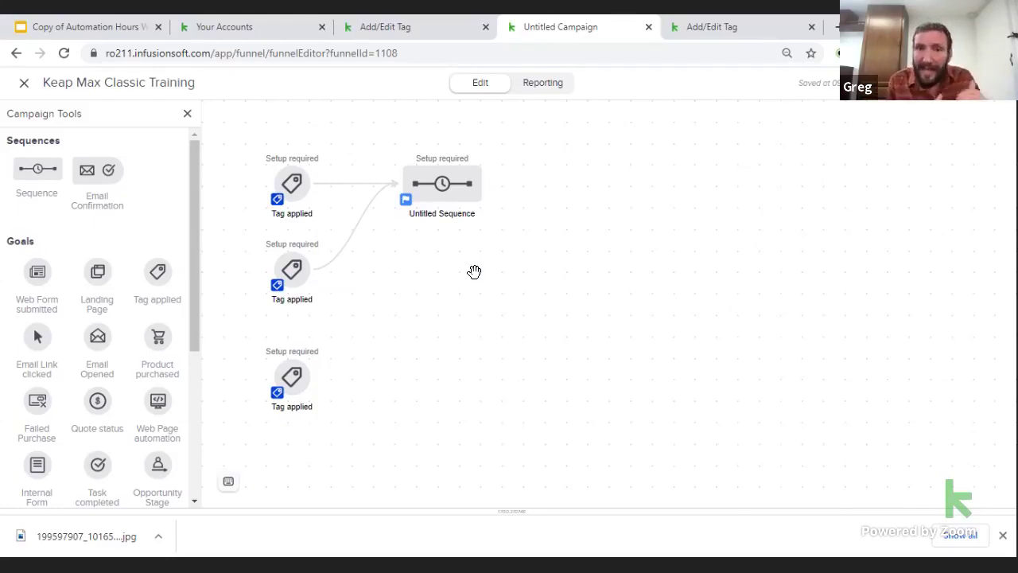
{"action": "left_click", "coordinate": [291, 376]}
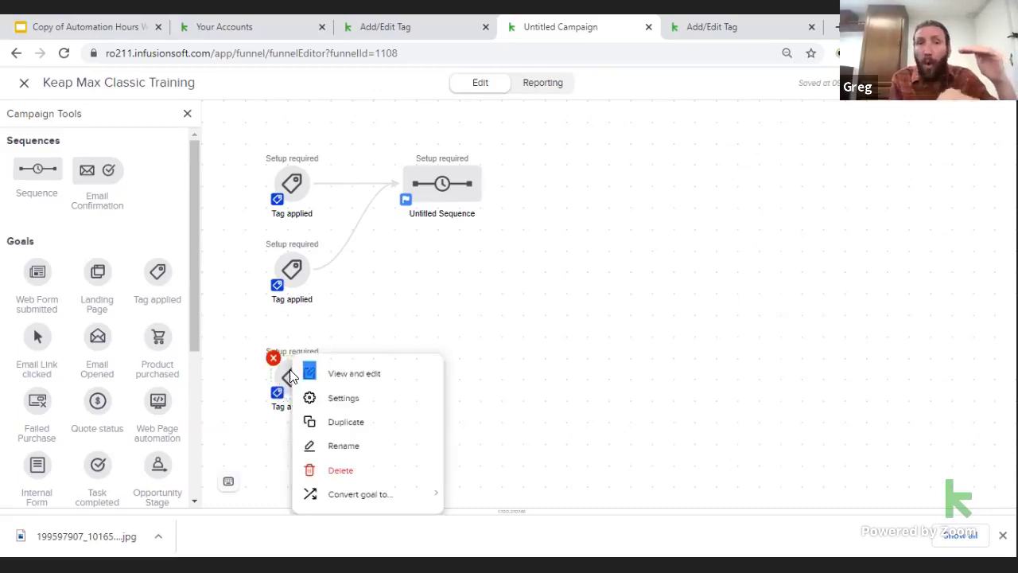
{"action": "left_click", "coordinate": [338, 372]}
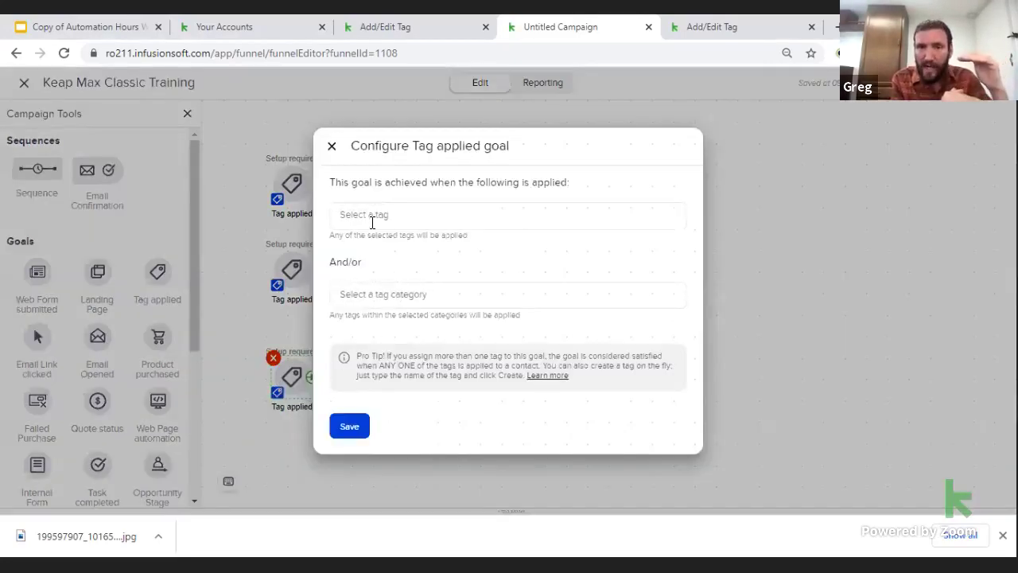
{"action": "left_click", "coordinate": [372, 229]}
{"action": "left_click", "coordinate": [509, 189]}
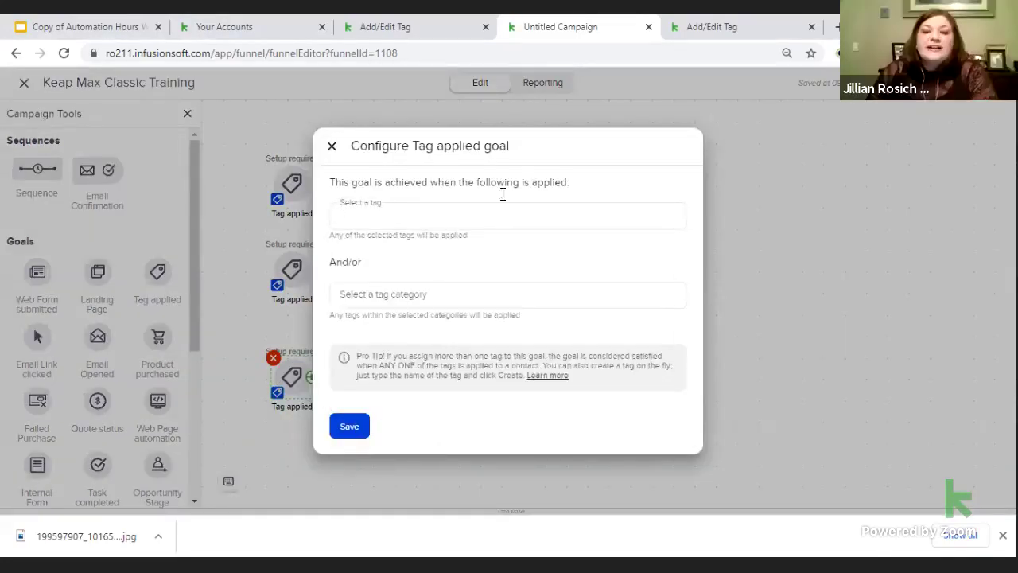
{"action": "left_click", "coordinate": [448, 287]}
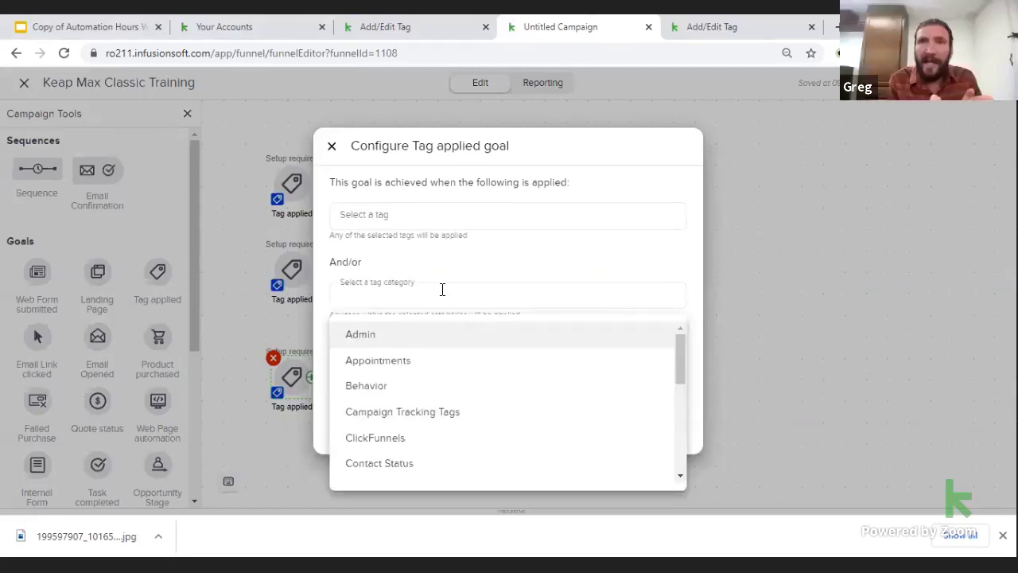
{"action": "left_click", "coordinate": [482, 243]}
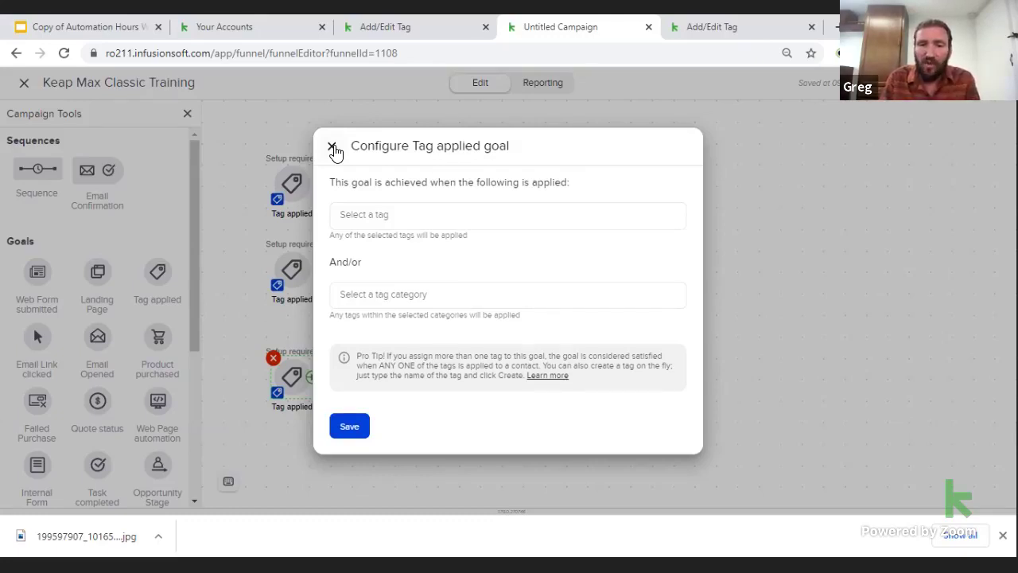
{"action": "left_click", "coordinate": [332, 148]}
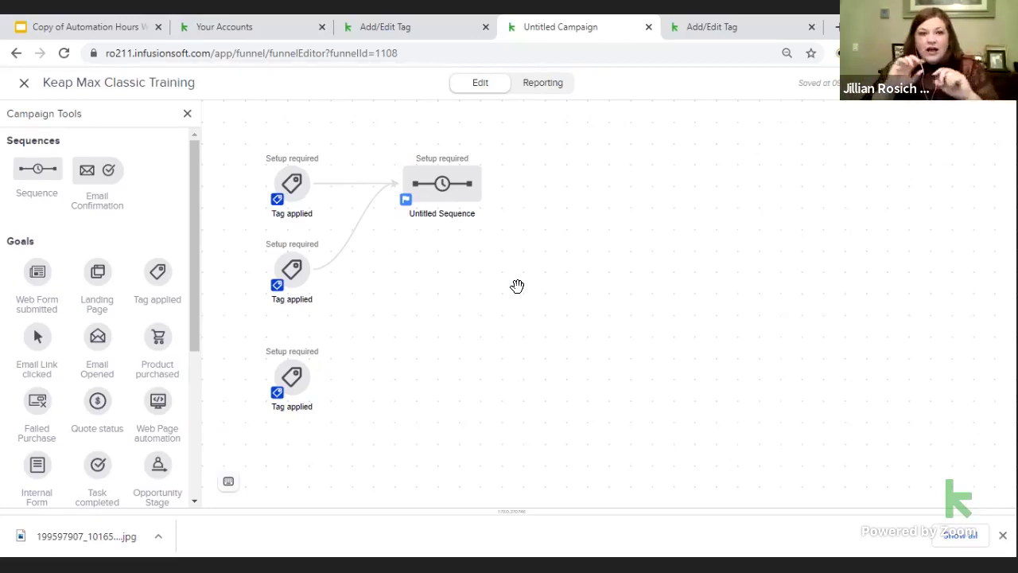
Step: Open the tag list, search for tags named "start", and examine the matching tag names
{"action": "left_click", "coordinate": [712, 34]}
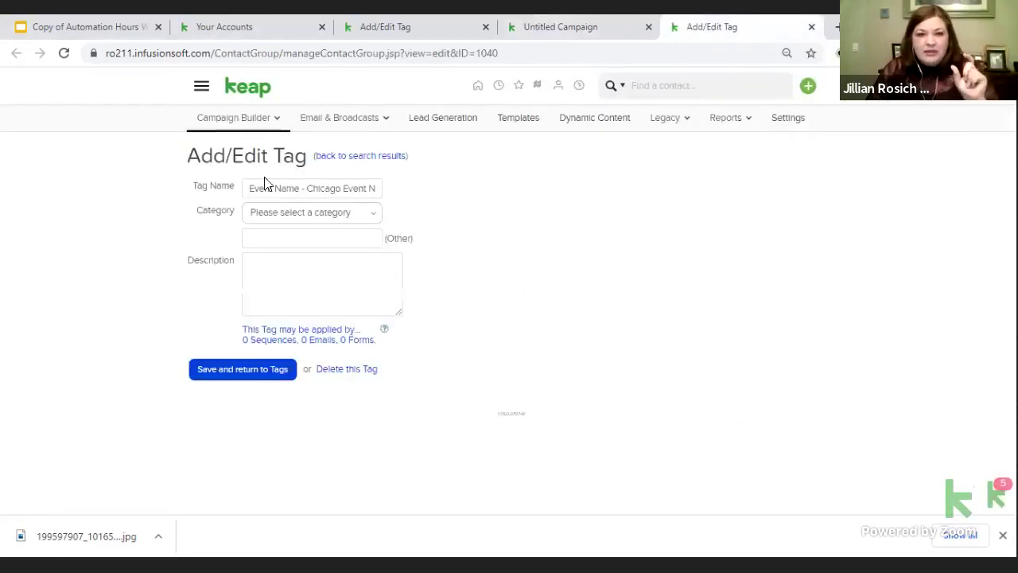
{"action": "left_click", "coordinate": [340, 159]}
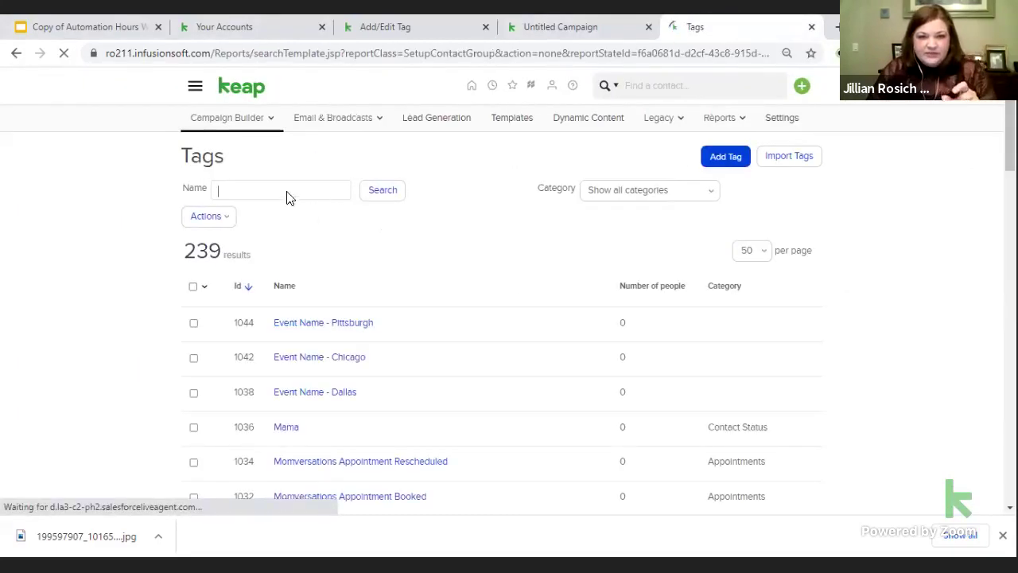
{"action": "left_click", "coordinate": [287, 192]}
{"action": "type", "text": "star"}
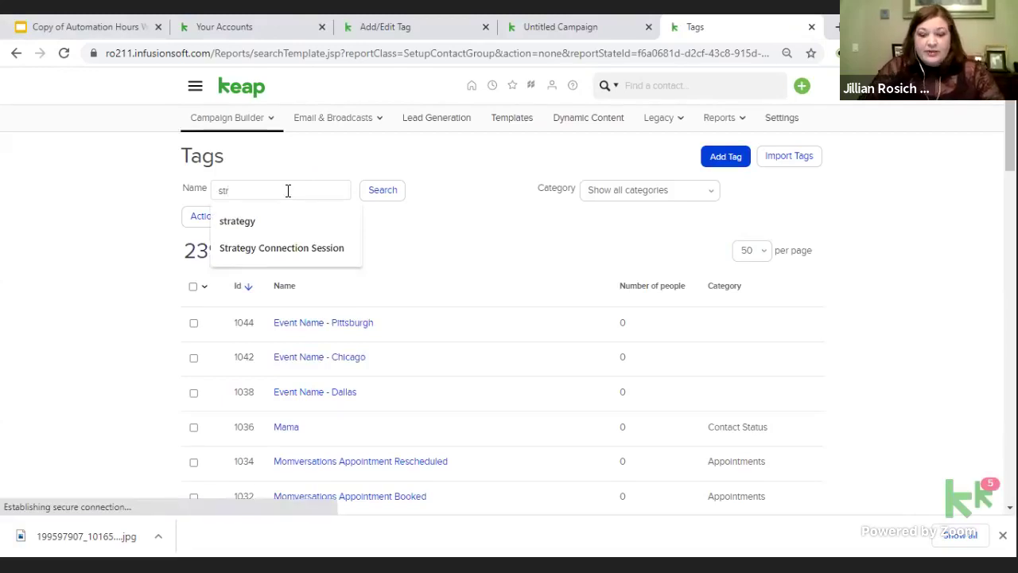
{"action": "type", "text": "t"}
{"action": "key", "text": "Return"}
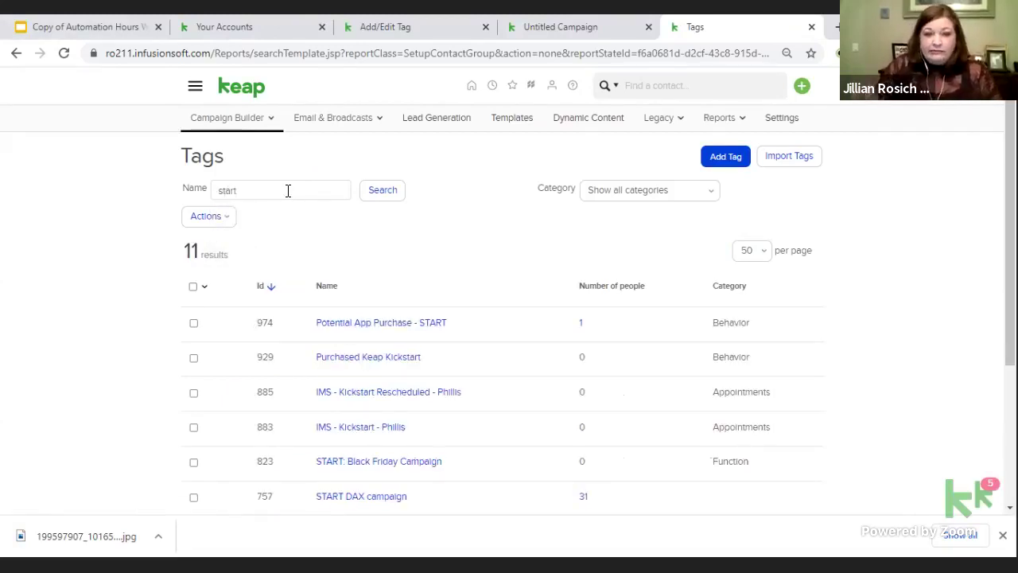
{"action": "left_click_drag", "start_coordinate": [479, 336], "coordinate": [296, 334]}
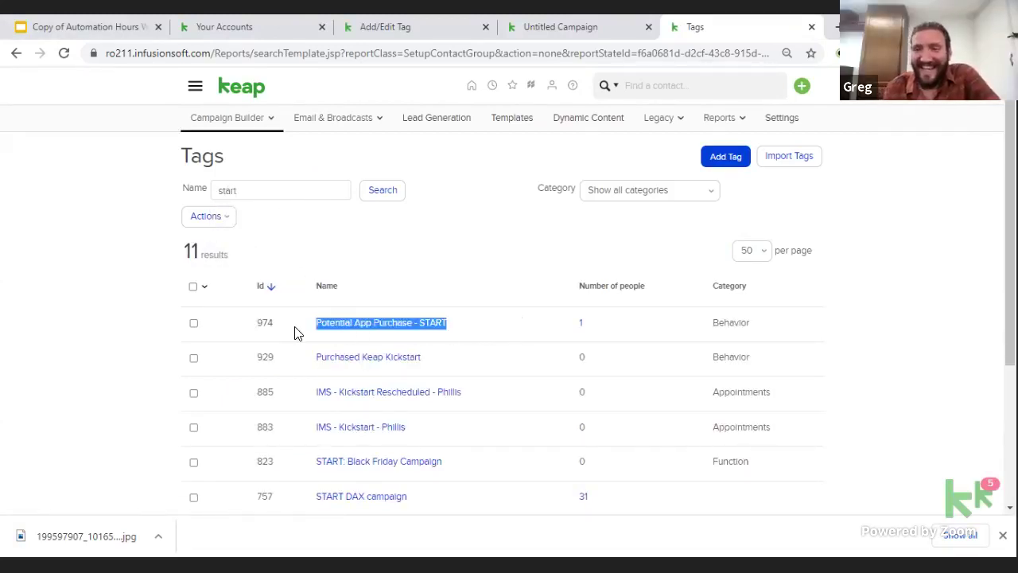
{"action": "left_click", "coordinate": [534, 337]}
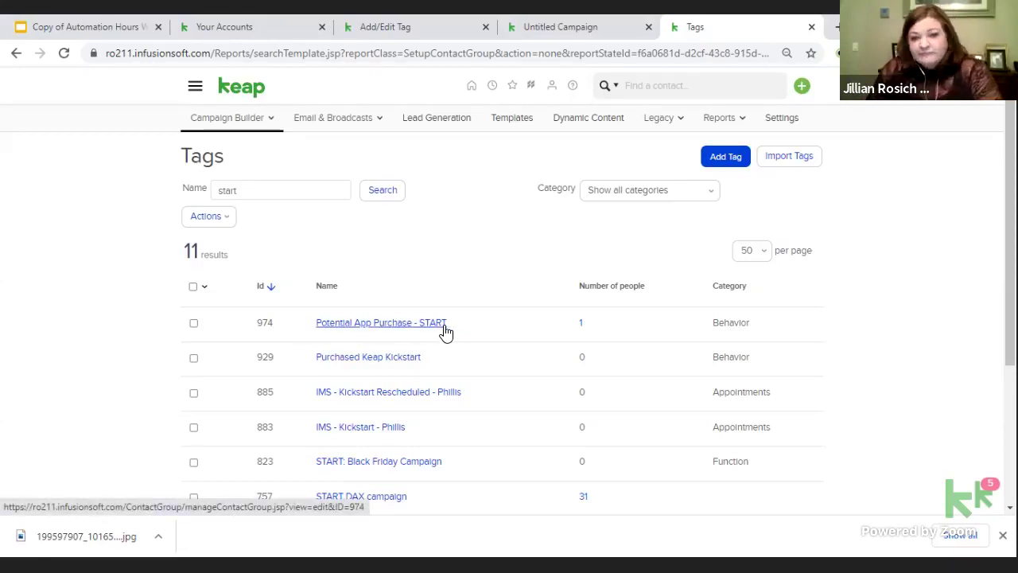
{"action": "scroll", "coordinate": [447, 335], "scroll_direction": "down", "scroll_amount": 1}
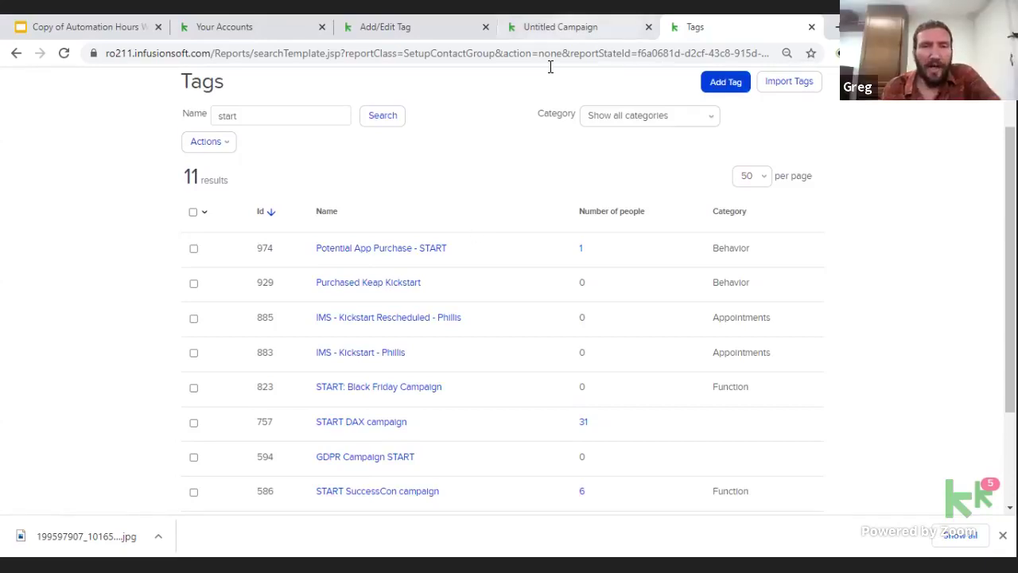
{"action": "scroll", "coordinate": [539, 173], "scroll_direction": "up", "scroll_amount": 1}
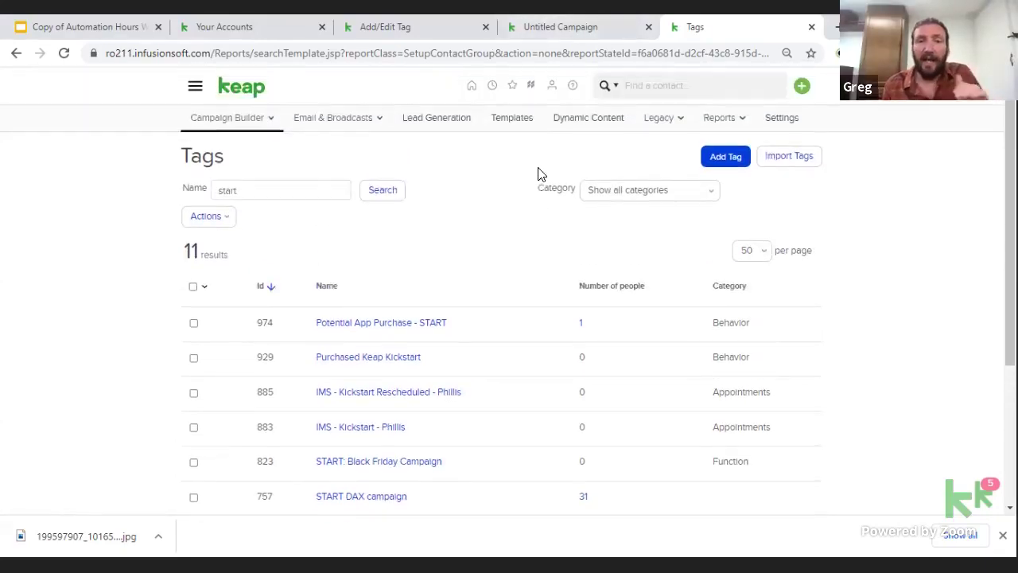
Step: Clear the tag name search and list all tags again
{"action": "double_click", "coordinate": [291, 186]}
{"action": "key", "text": "BackSpace"}
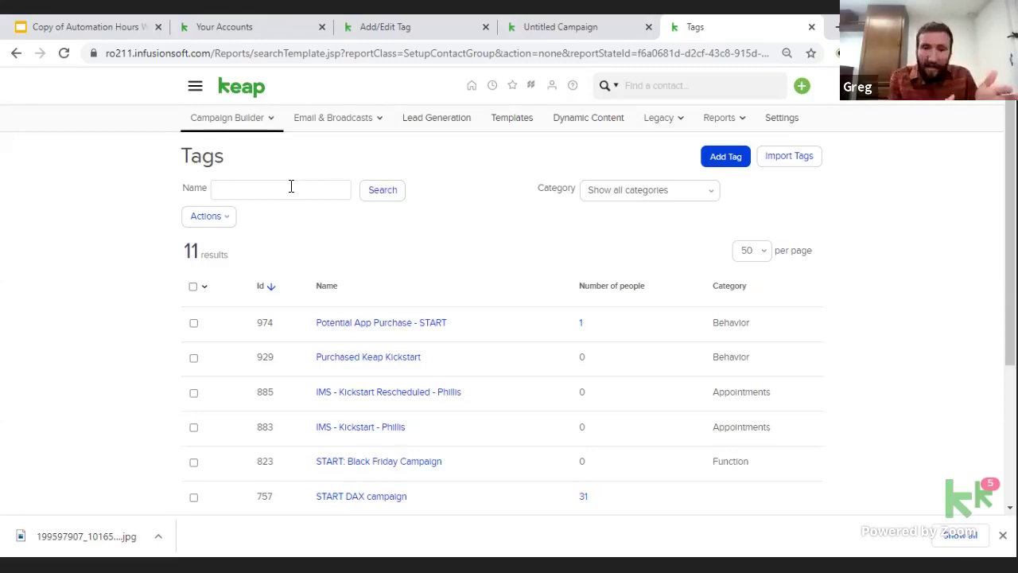
{"action": "left_click", "coordinate": [291, 186]}
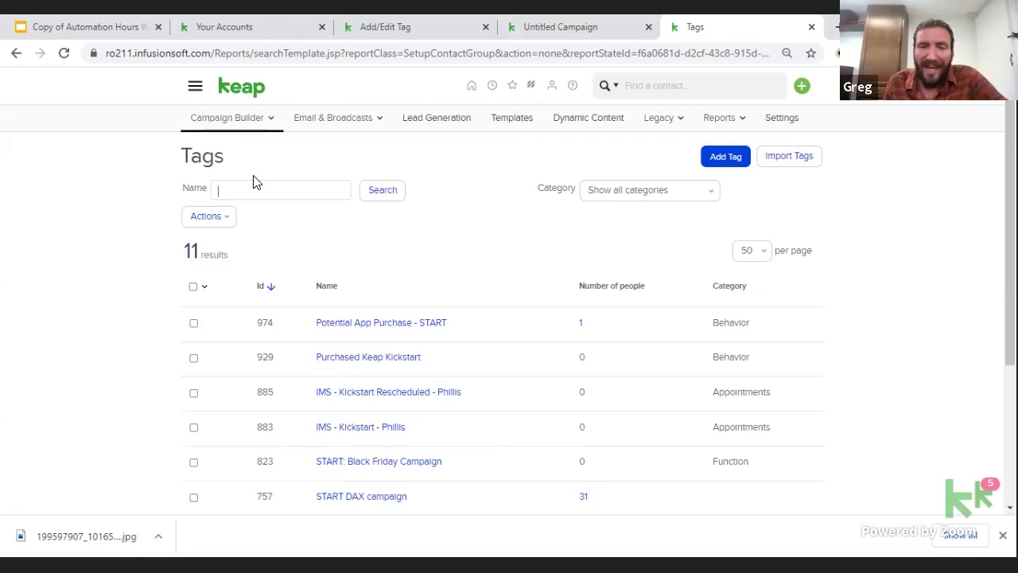
{"action": "key", "text": "Return"}
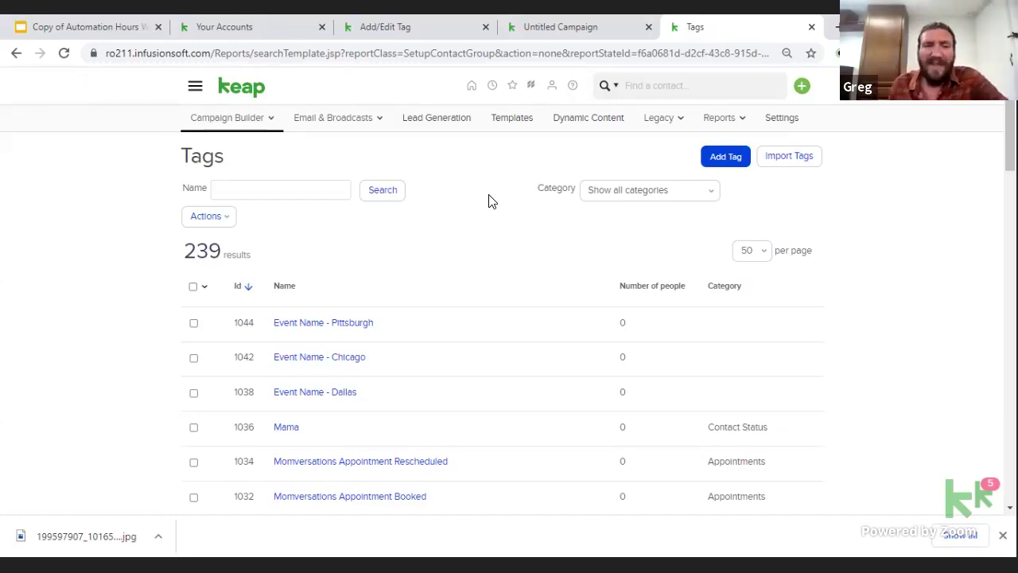
Step: In the Keap Max Classic Training campaign, connect the third Tag applied goal to the existing sequence and move it closer beneath the other goals
{"action": "key", "text": "ctrl+shift+Tab"}
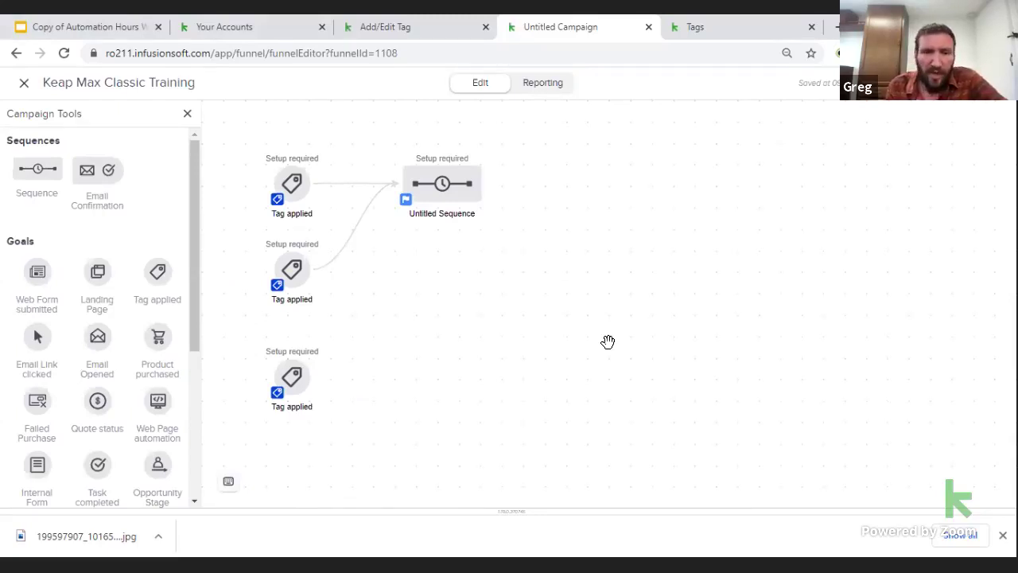
{"action": "mouse_move", "coordinate": [320, 389]}
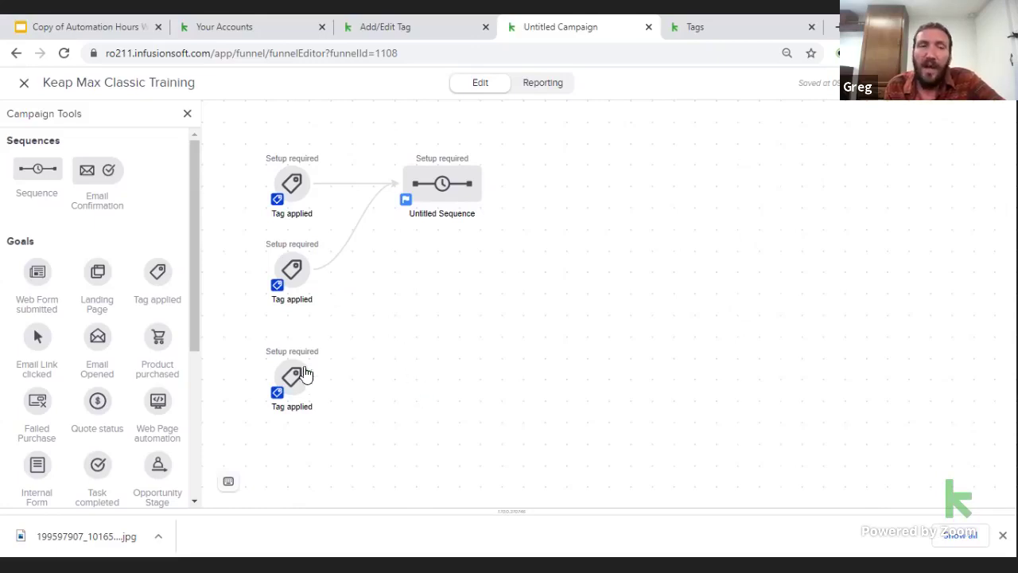
{"action": "left_click_drag", "start_coordinate": [318, 383], "coordinate": [415, 180]}
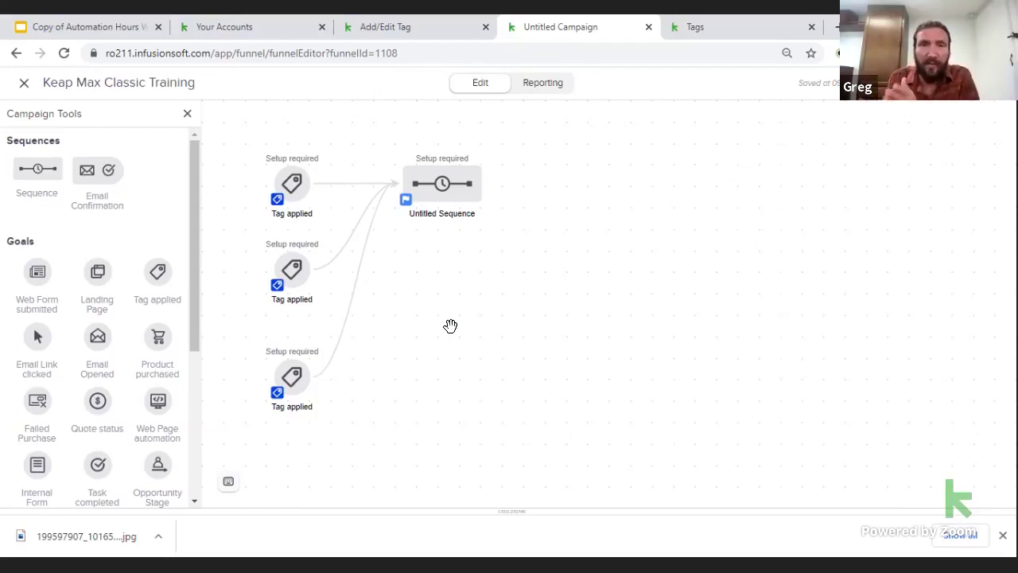
{"action": "left_click_drag", "start_coordinate": [309, 375], "coordinate": [308, 354]}
Step: Disconnect the third Tag applied goal from the shared sequence and connect it to two new sequences of its own
{"action": "left_click", "coordinate": [462, 353]}
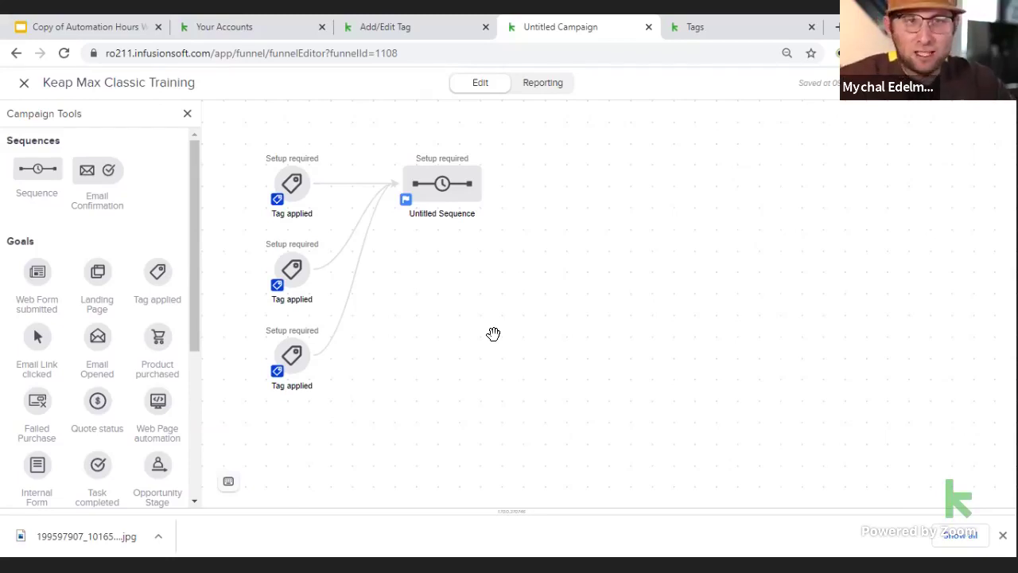
{"action": "key", "text": "Delete"}
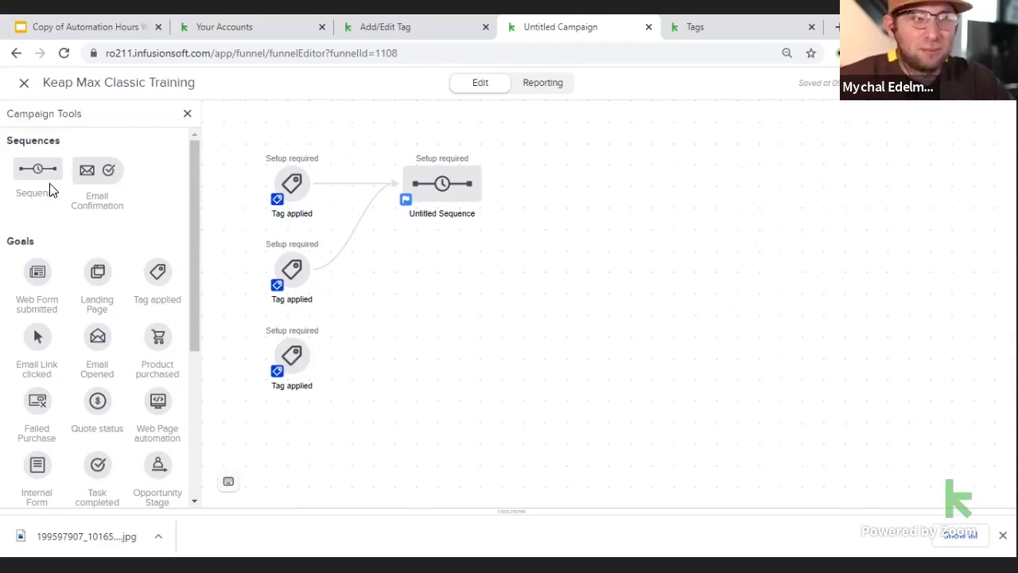
{"action": "left_click_drag", "start_coordinate": [37, 168], "coordinate": [428, 310]}
{"action": "left_click_drag", "start_coordinate": [39, 171], "coordinate": [433, 380]}
{"action": "left_click_drag", "start_coordinate": [312, 356], "coordinate": [442, 318]}
{"action": "left_click_drag", "start_coordinate": [314, 364], "coordinate": [463, 395]}
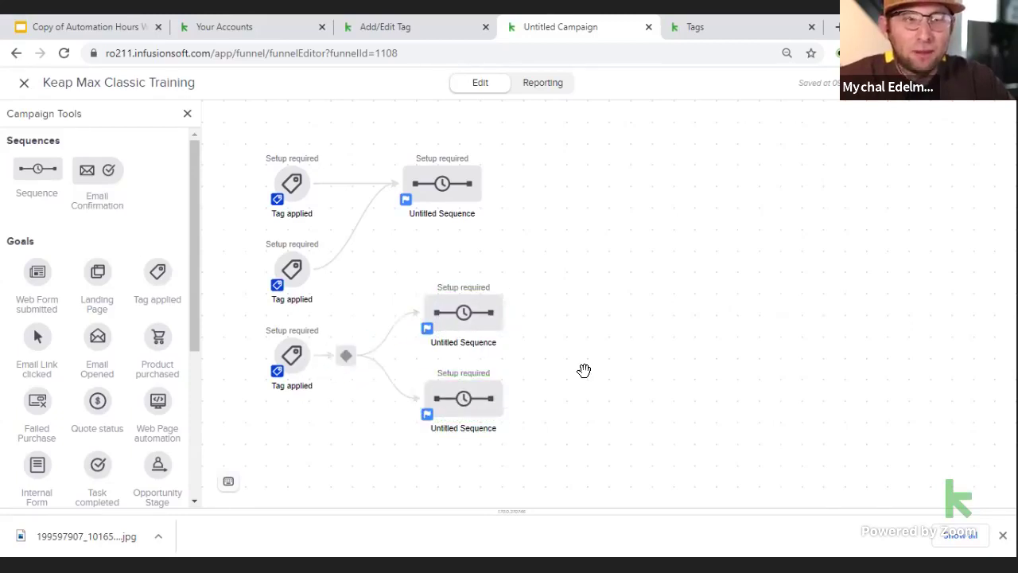
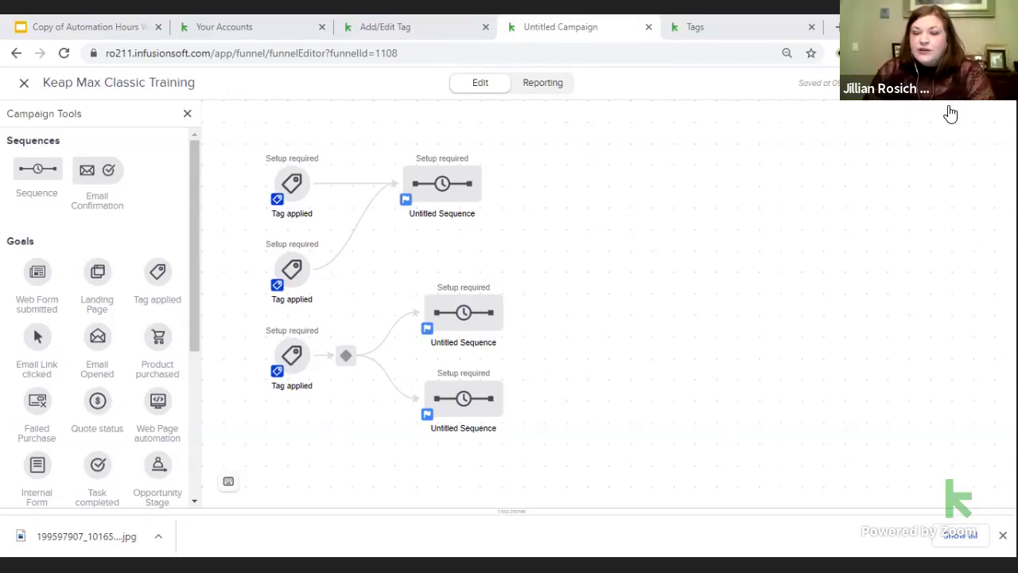
Step: Open the campaign's merge fields and save a new one labelled "event title" with the value "Awesome Event"
{"action": "left_click", "coordinate": [924, 89]}
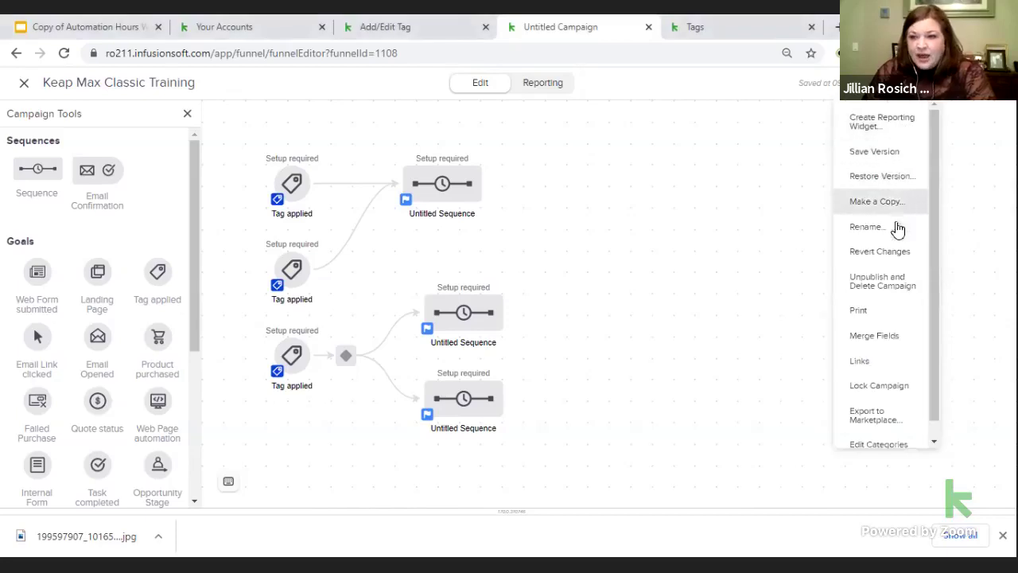
{"action": "left_click", "coordinate": [897, 337]}
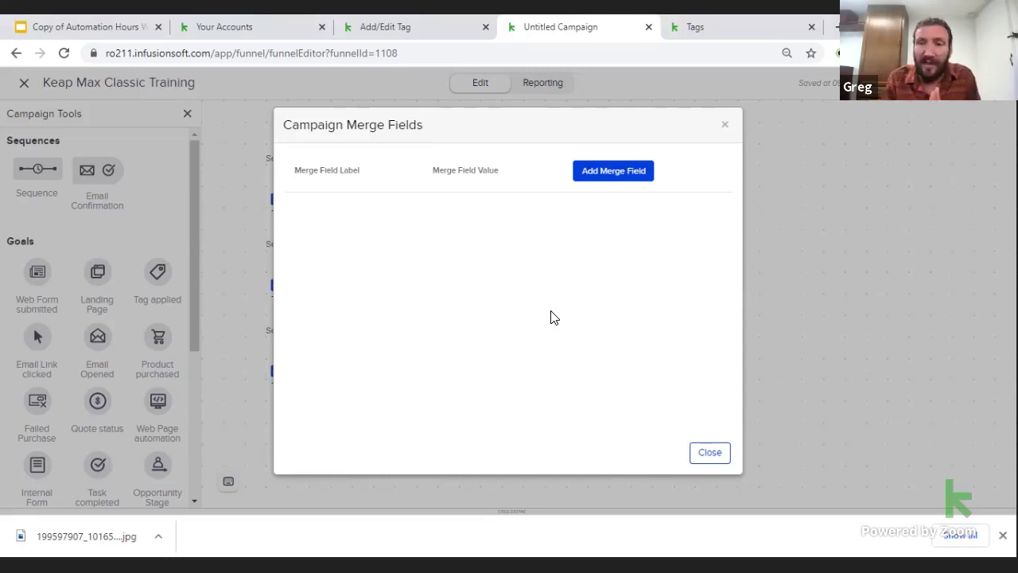
{"action": "left_click", "coordinate": [602, 175]}
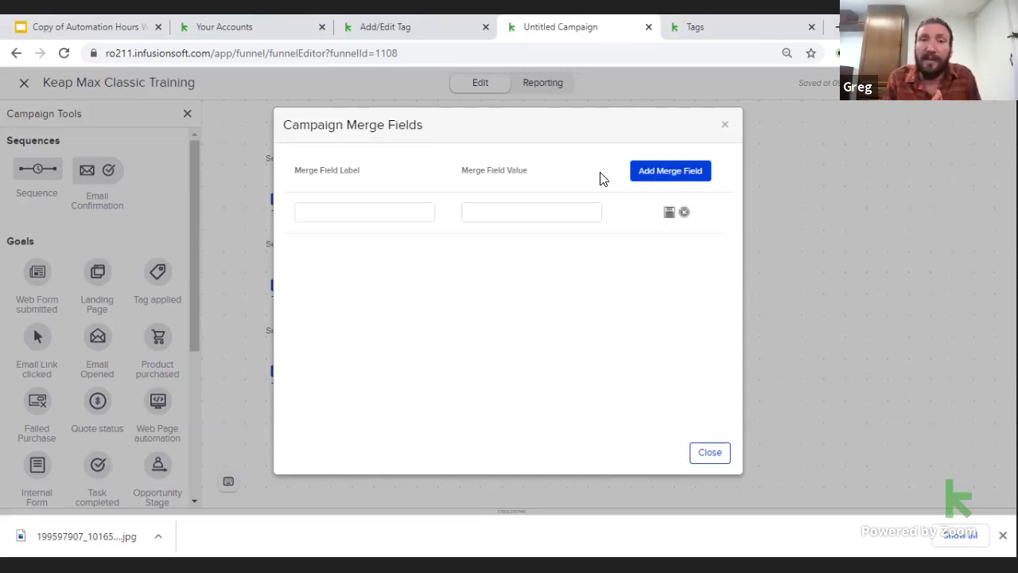
{"action": "left_click", "coordinate": [384, 208]}
{"action": "type", "text": "event "}
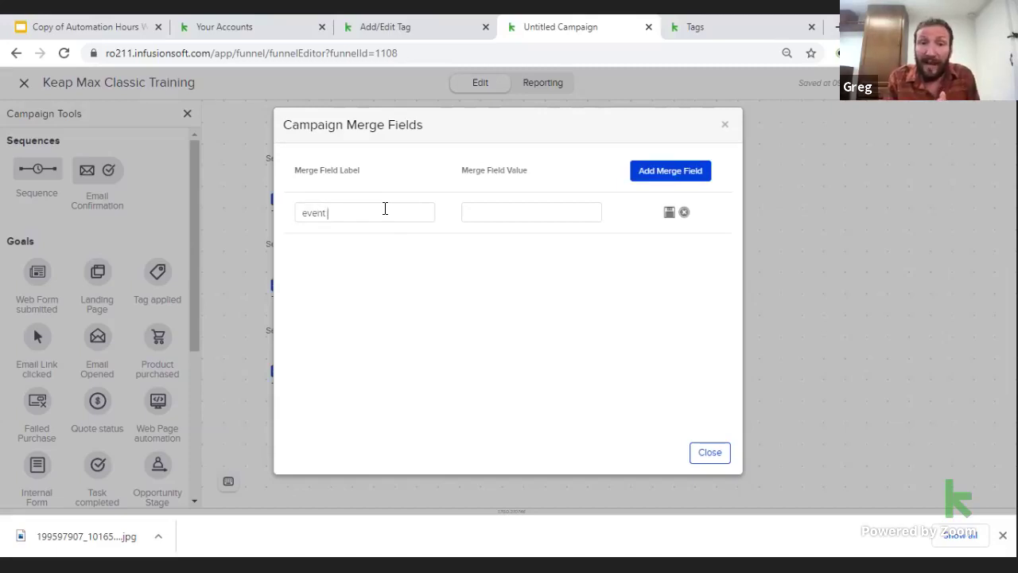
{"action": "type", "text": "title"}
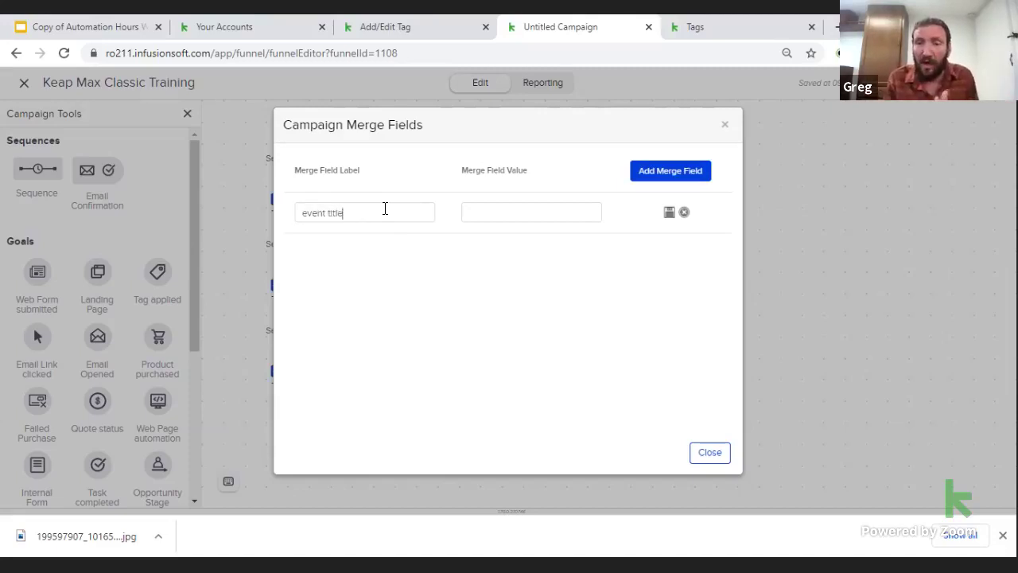
{"action": "left_click", "coordinate": [668, 213]}
{"action": "left_click", "coordinate": [637, 138]}
{"action": "left_click", "coordinate": [543, 213]}
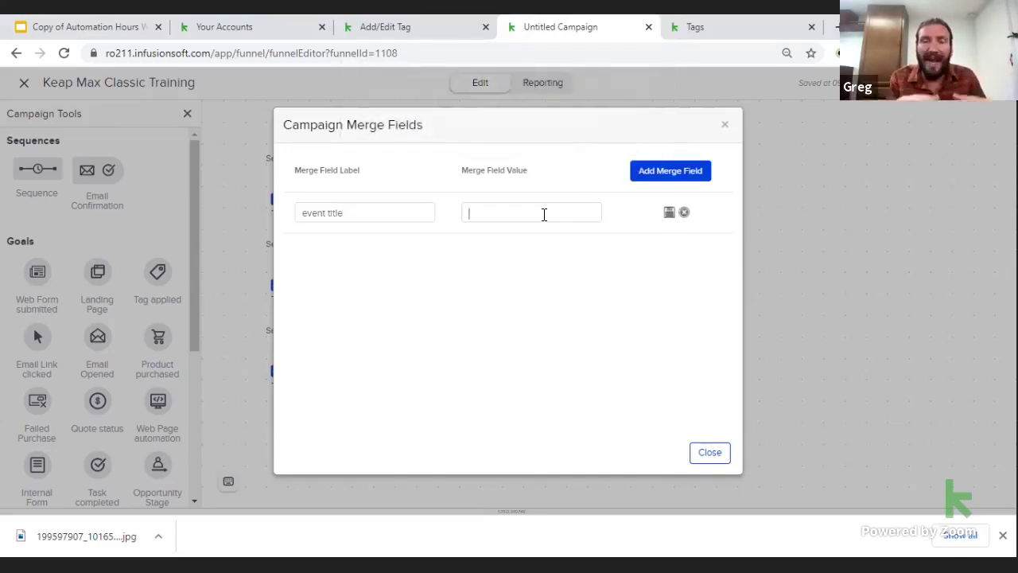
{"action": "type", "text": "Awesome Event"}
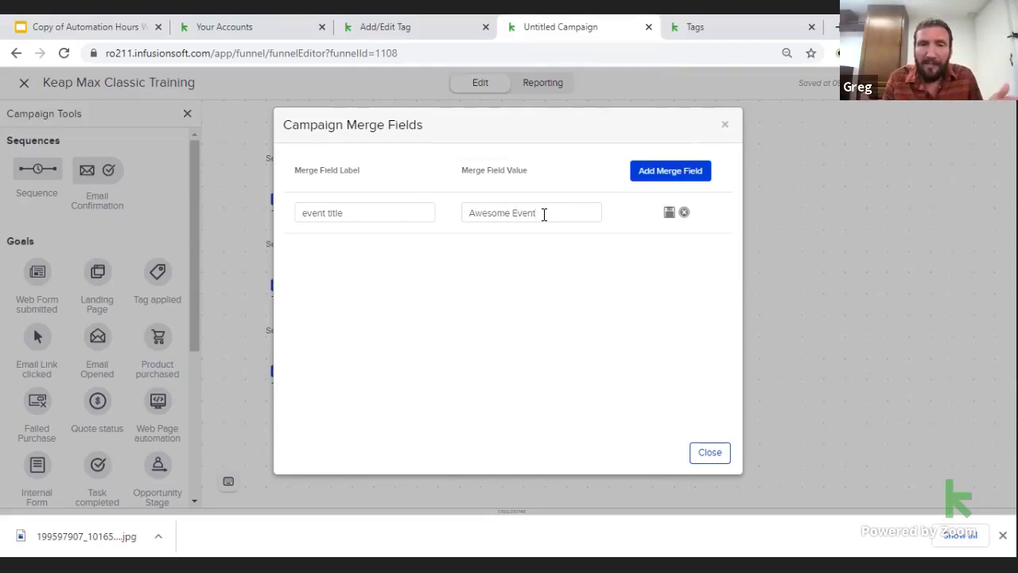
{"action": "left_click", "coordinate": [669, 212]}
Step: Add and save a campaign merge field labelled "event date" with the value 5/8/2065
{"action": "left_click", "coordinate": [653, 173]}
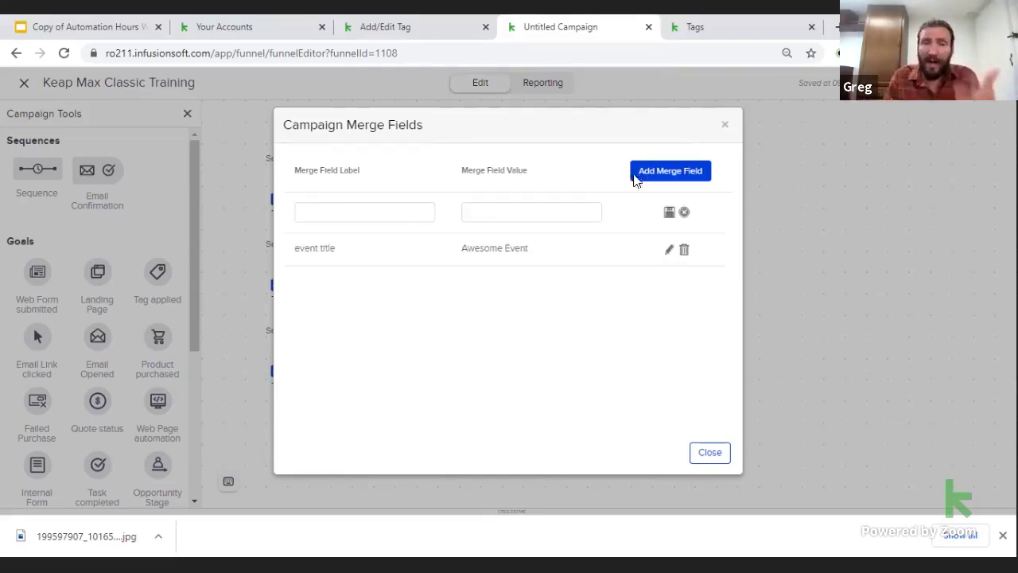
{"action": "type", "text": "event date"}
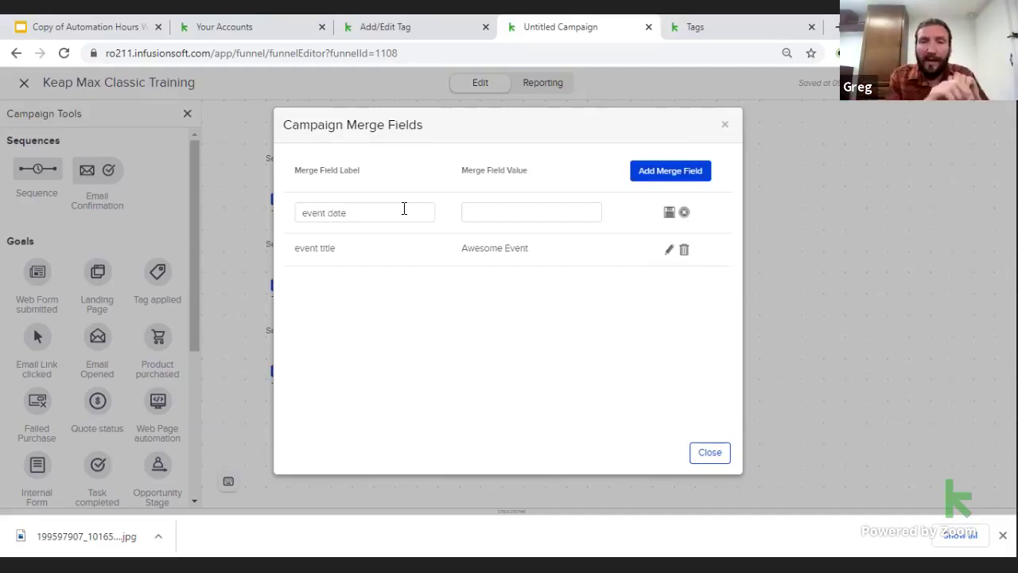
{"action": "left_click", "coordinate": [539, 215]}
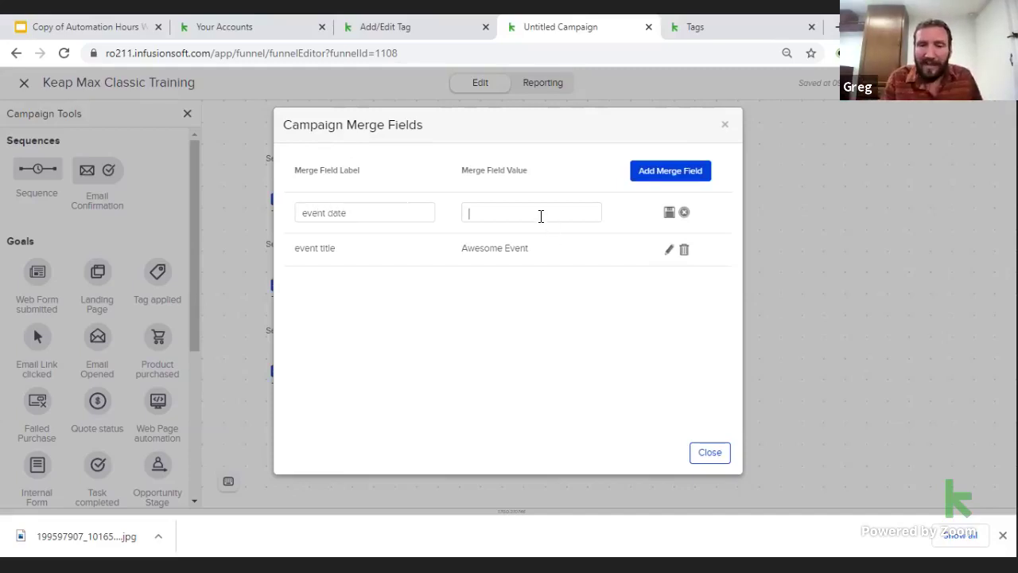
{"action": "type", "text": "5/8"}
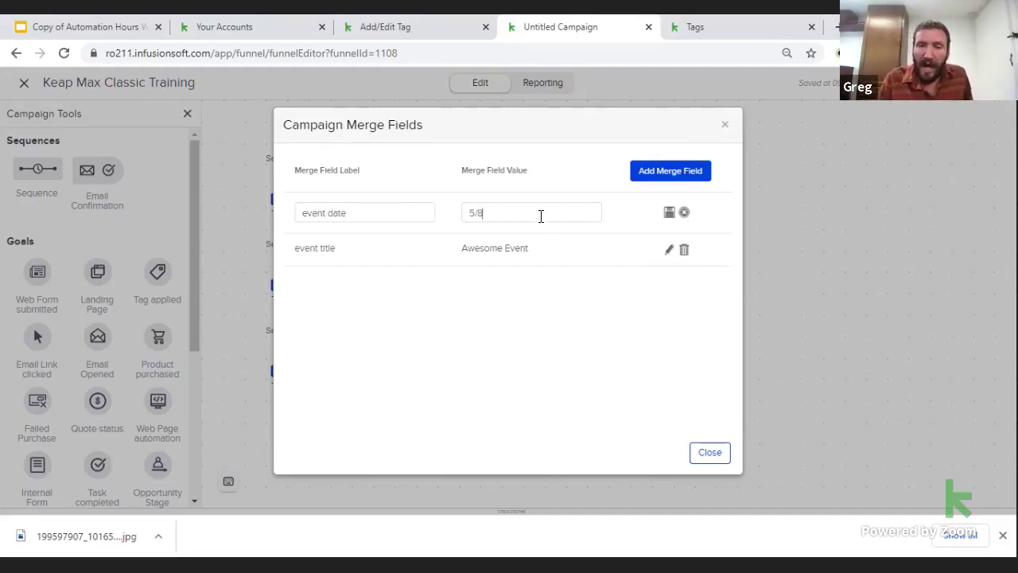
{"action": "type", "text": "/2065"}
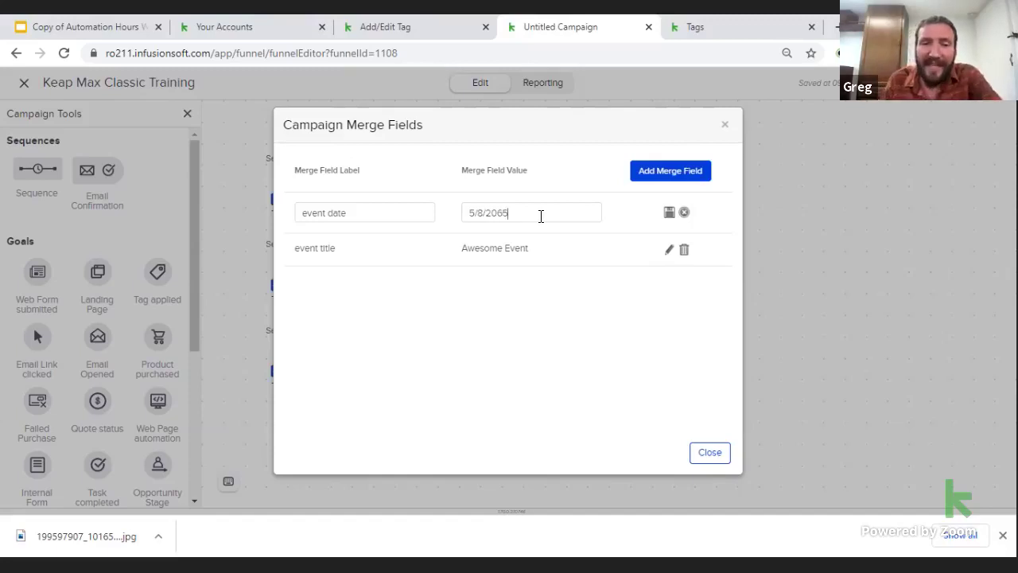
{"action": "left_click", "coordinate": [668, 212]}
Step: Add and save a campaign merge field labelled "event hotel" with the value "Hyatt", and close the merge fields dialog
{"action": "left_click", "coordinate": [661, 171]}
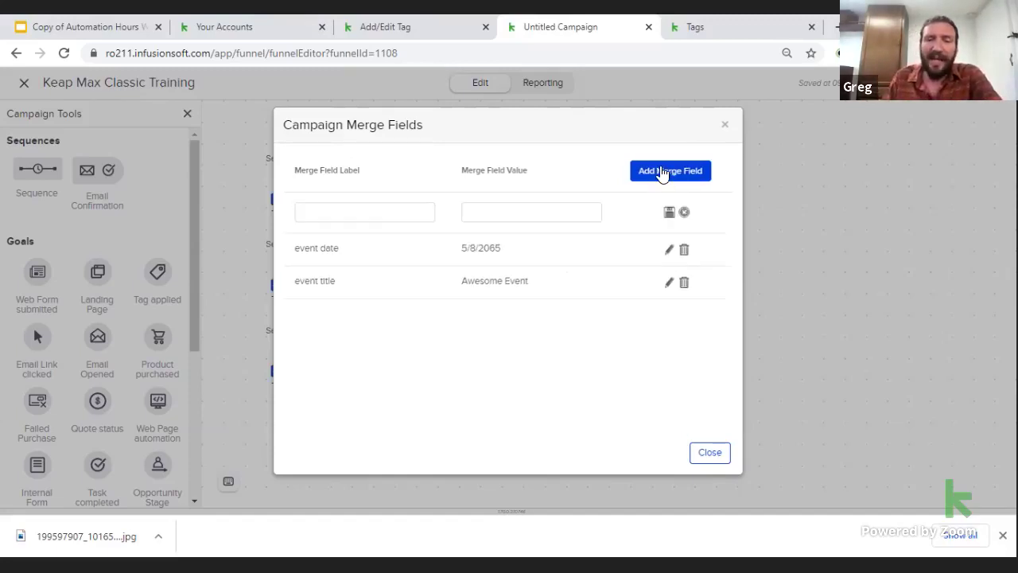
{"action": "left_click", "coordinate": [376, 210]}
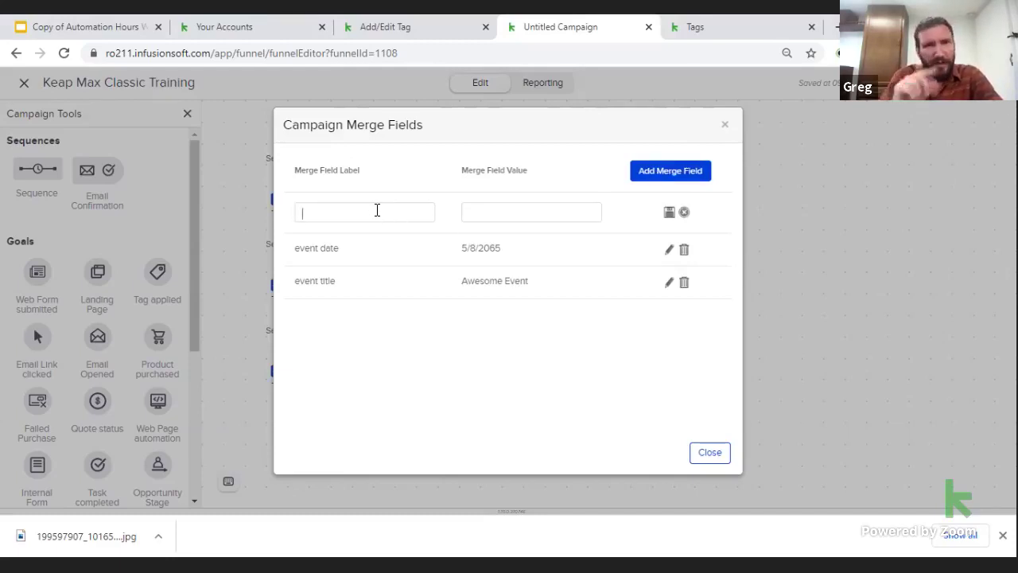
{"action": "type", "text": "event"}
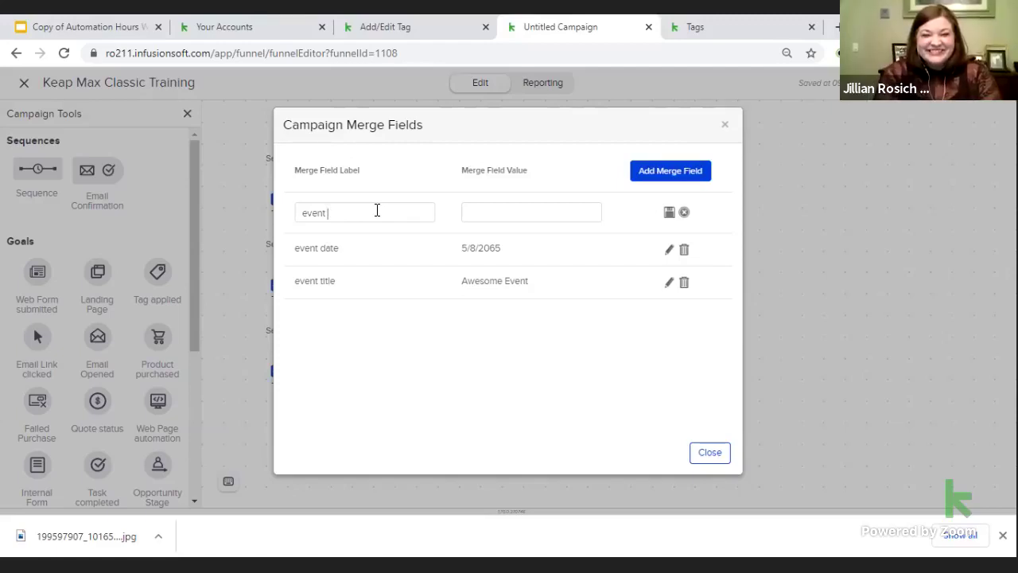
{"action": "type", "text": " hotel"}
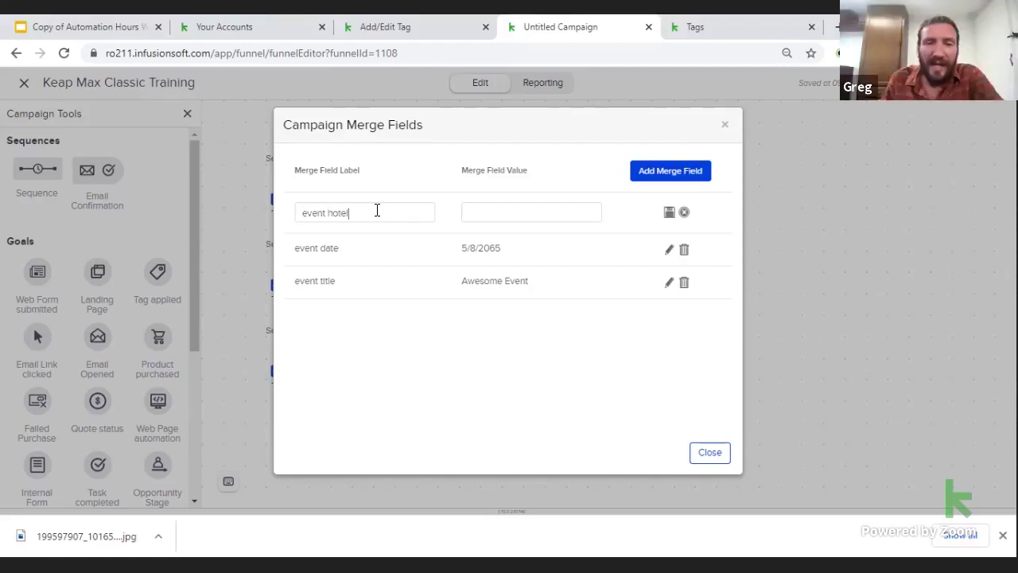
{"action": "key", "text": "Tab"}
{"action": "type", "text": "Hyatt"}
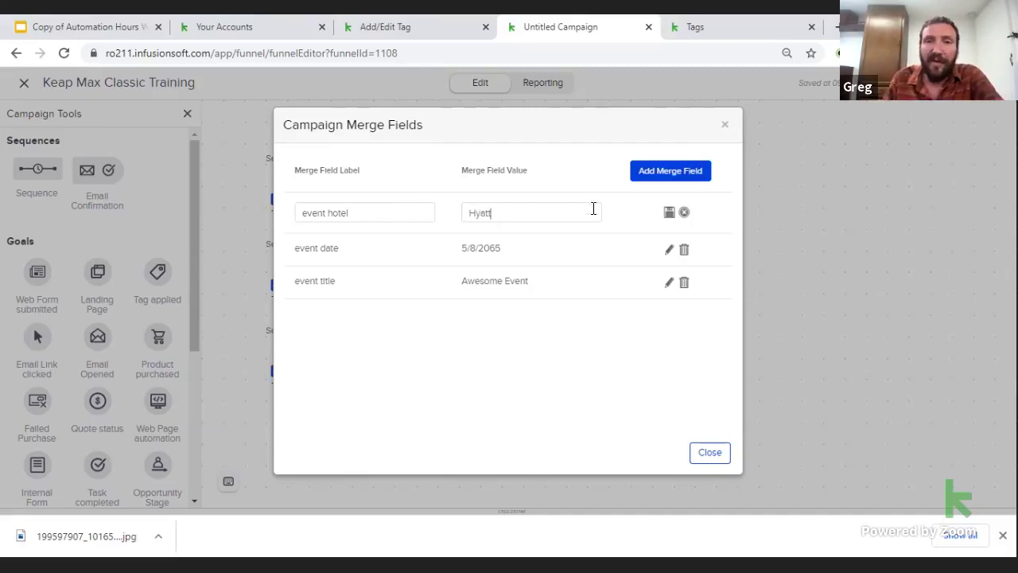
{"action": "left_click", "coordinate": [668, 213]}
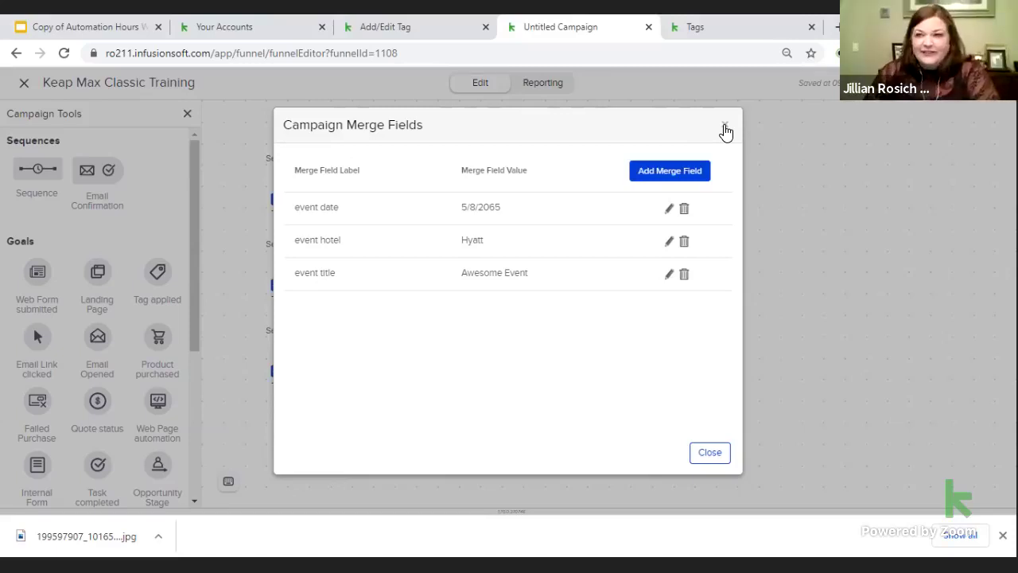
{"action": "left_click", "coordinate": [725, 127]}
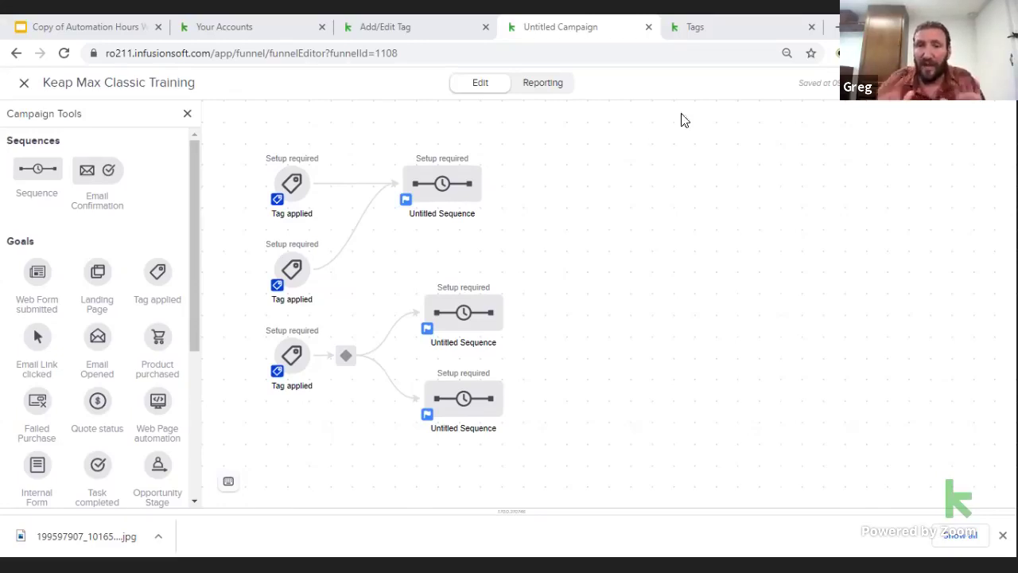
Step: From the Tags page, open the Admin settings' custom field setup for Contact and review the list of contact custom fields
{"action": "left_click", "coordinate": [706, 36]}
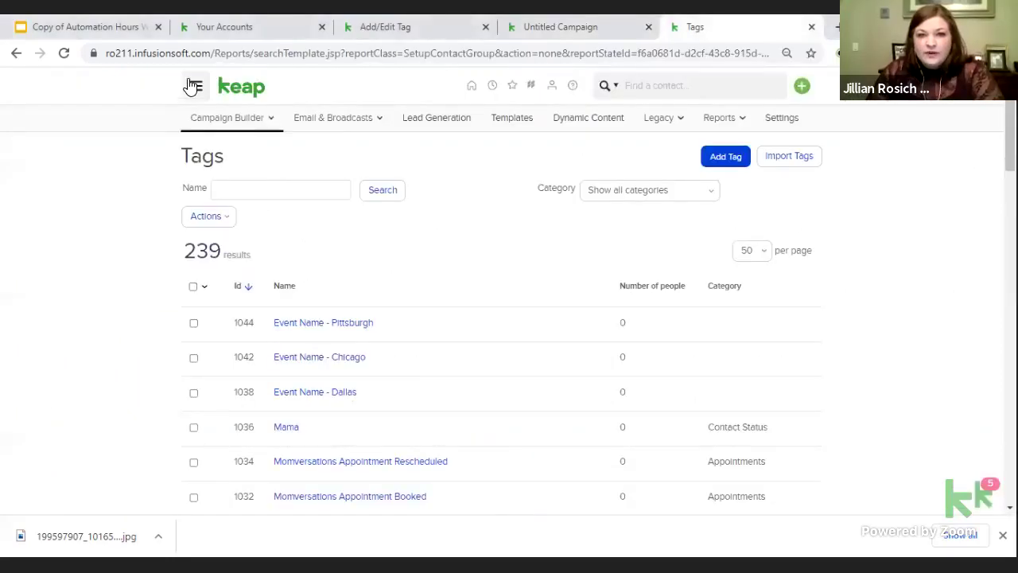
{"action": "left_click", "coordinate": [202, 86]}
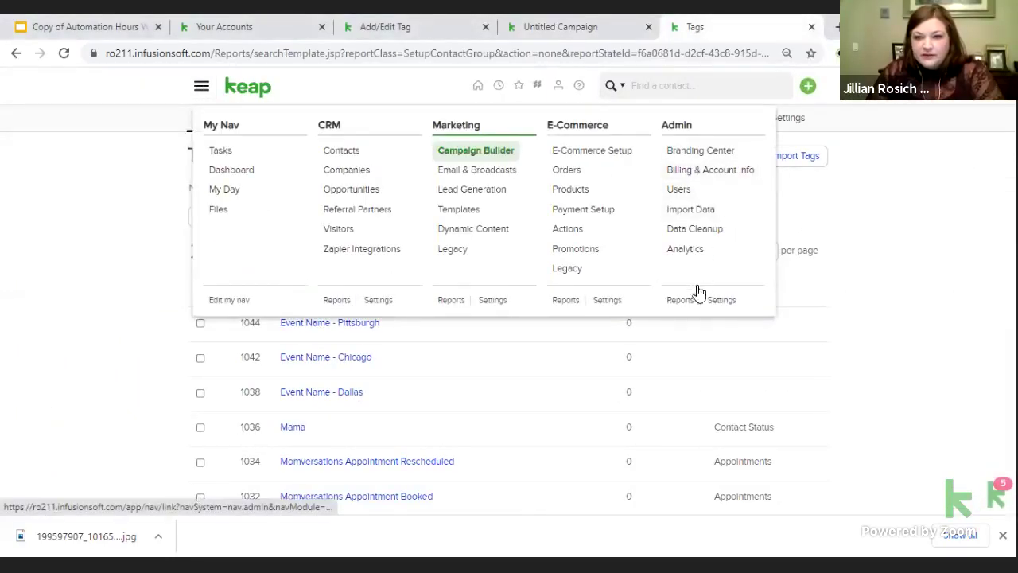
{"action": "left_click", "coordinate": [722, 300]}
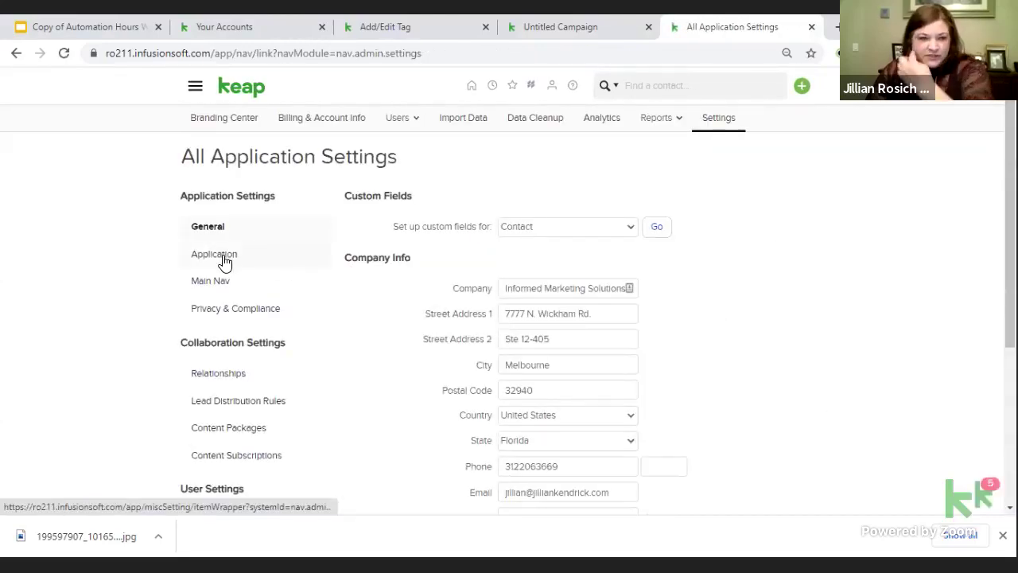
{"action": "left_click", "coordinate": [663, 230]}
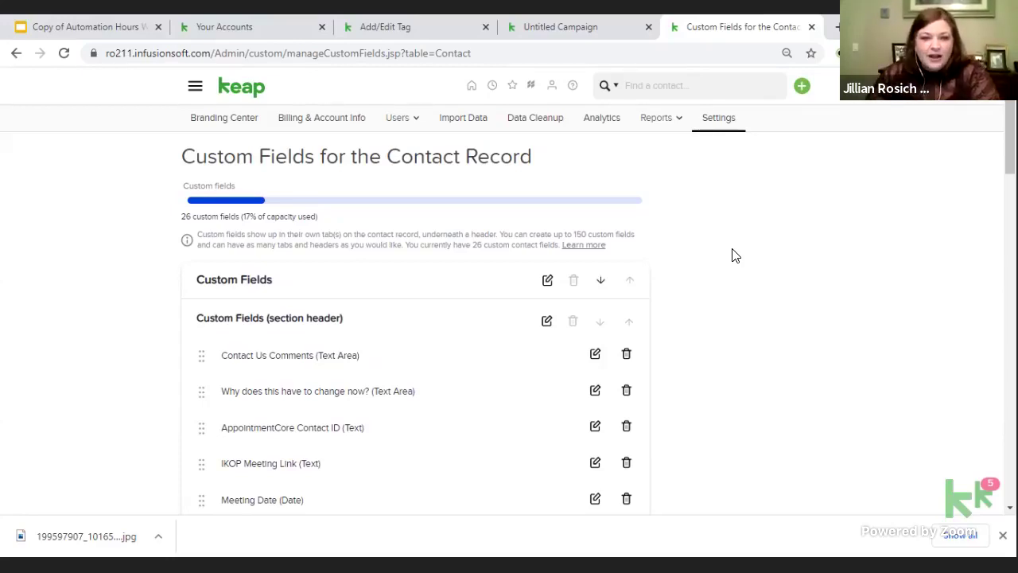
{"action": "scroll", "coordinate": [734, 255], "scroll_direction": "down", "scroll_amount": 15}
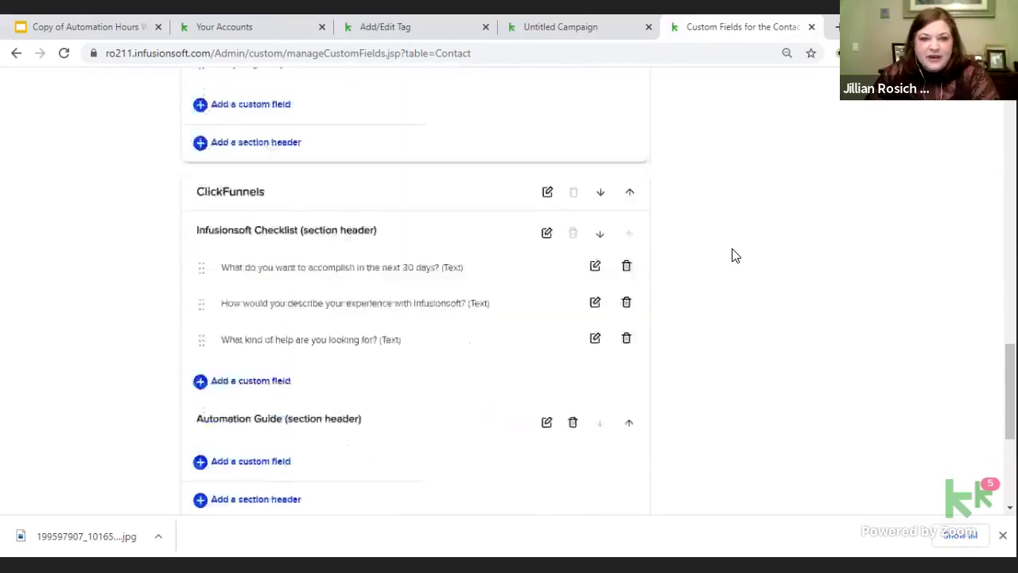
{"action": "scroll", "coordinate": [734, 256], "scroll_direction": "down", "scroll_amount": 4}
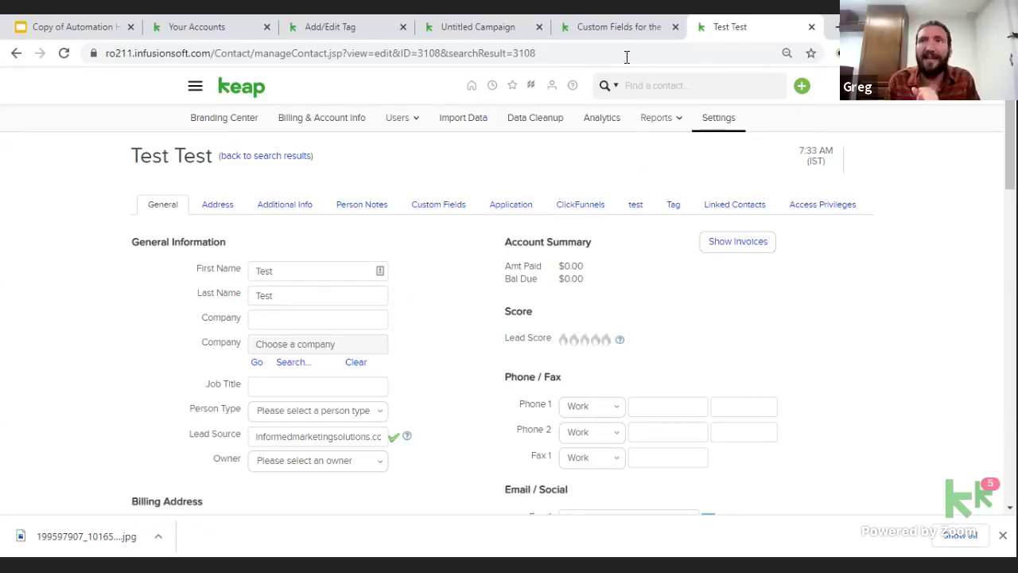
Step: Revisit the contact record's custom fields setup page and return to the open test contact's record
{"action": "left_click", "coordinate": [622, 28]}
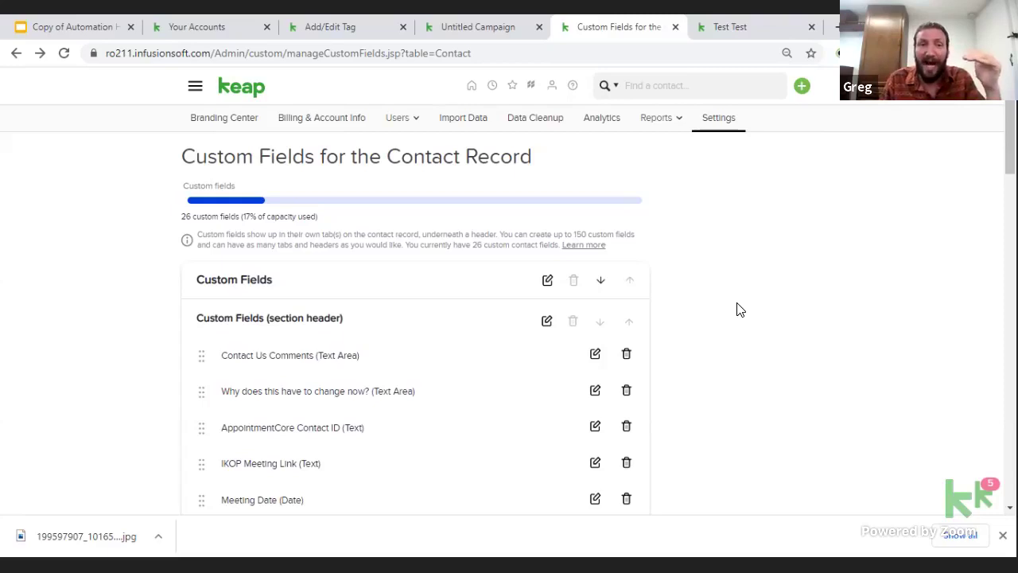
{"action": "left_click", "coordinate": [726, 27]}
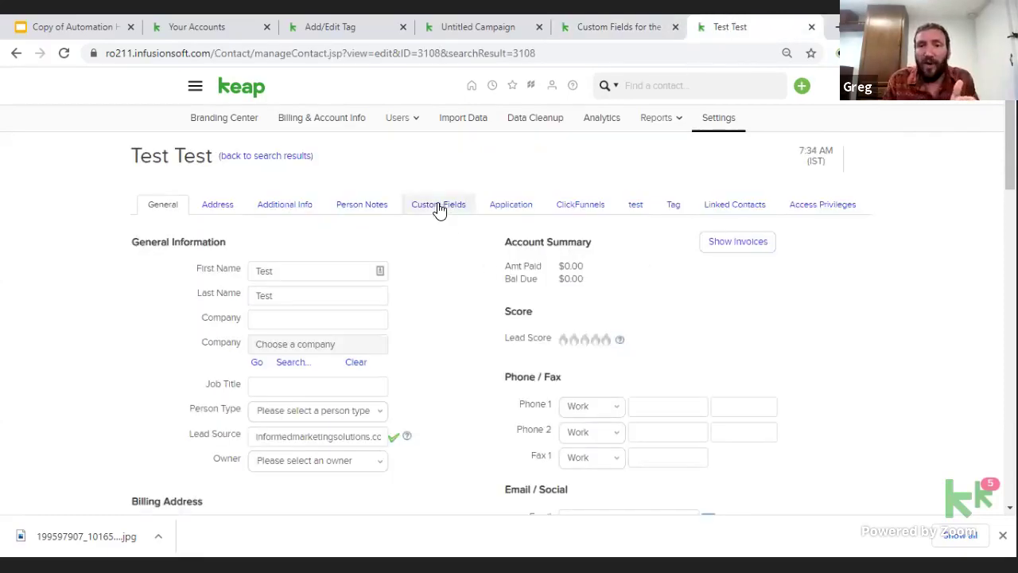